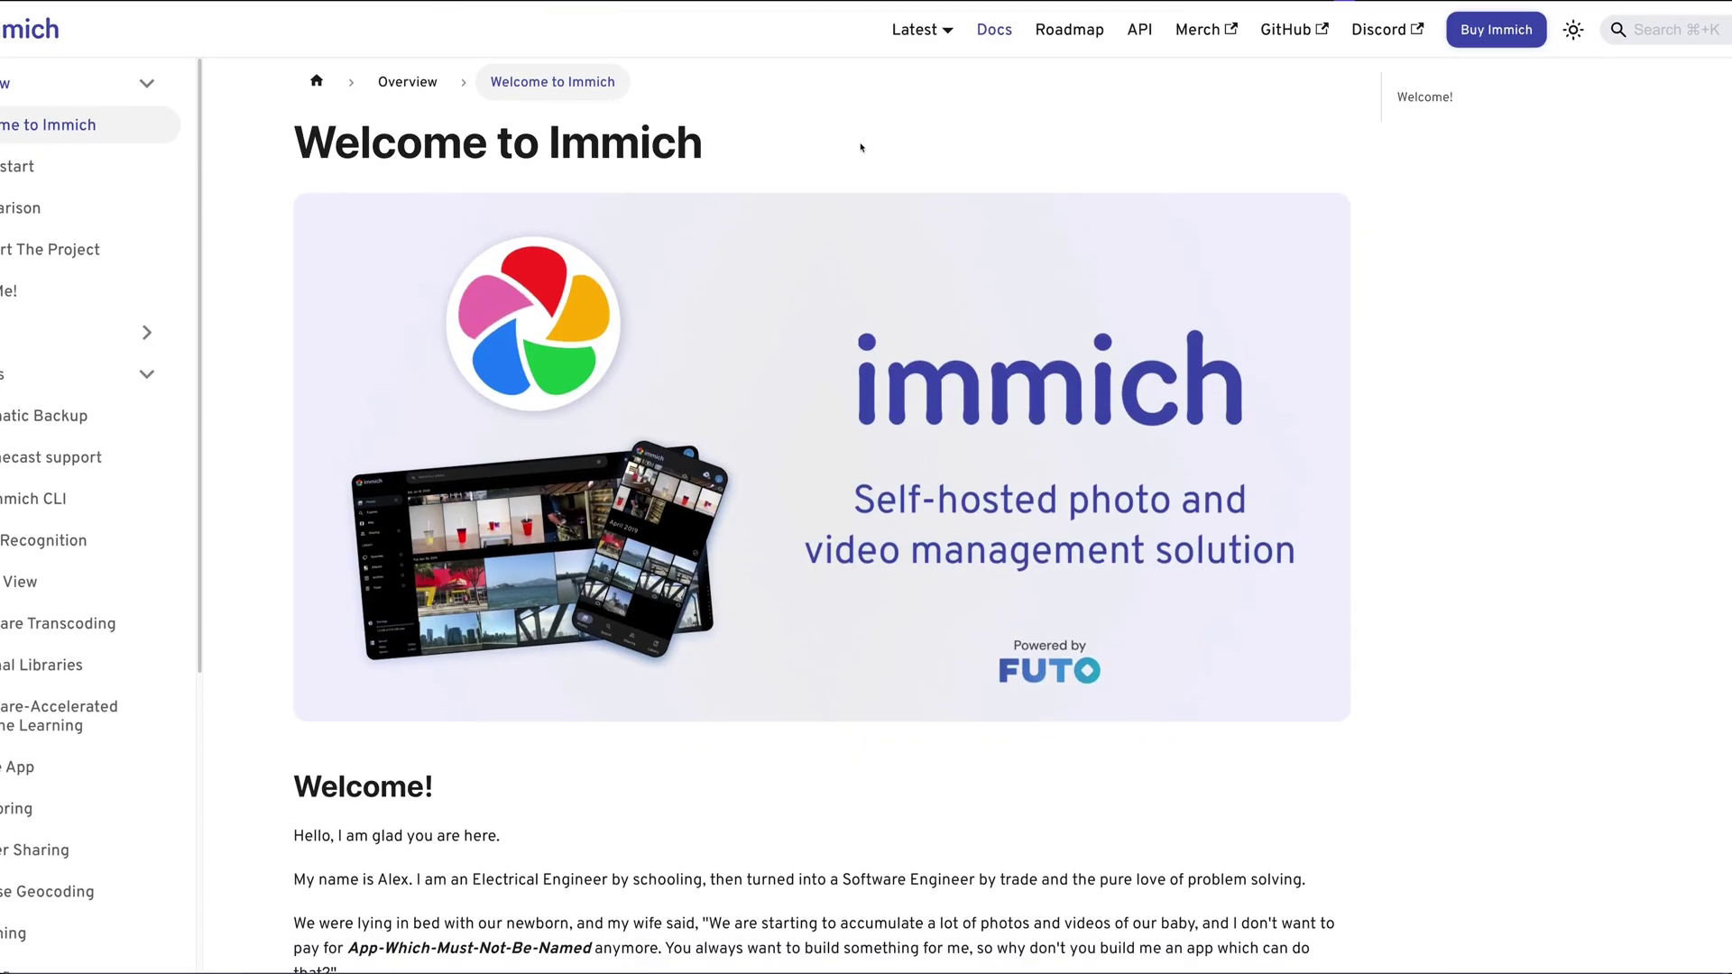
Read the Immich welcome page and look through the Automatic Backup documentation
{"action": "scroll", "coordinate": [811, 451], "scroll_direction": "down", "scroll_amount": 5}
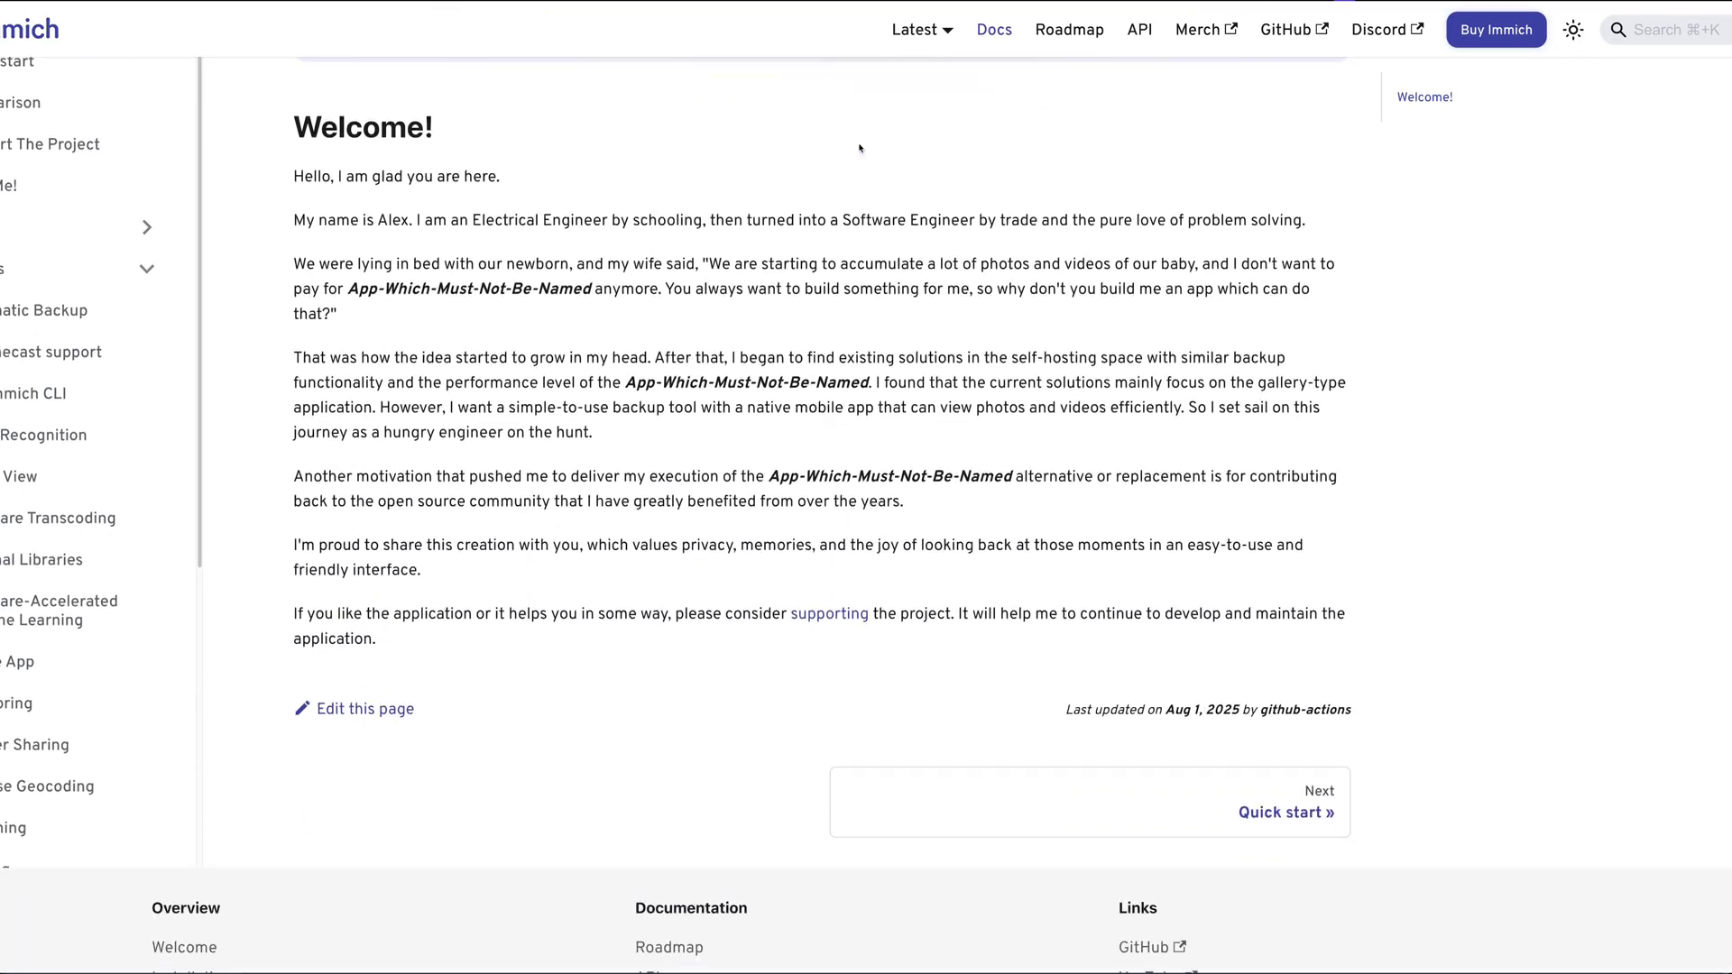
{"action": "left_click", "coordinate": [70, 399]}
{"action": "scroll", "coordinate": [278, 434], "scroll_direction": "down", "scroll_amount": 10}
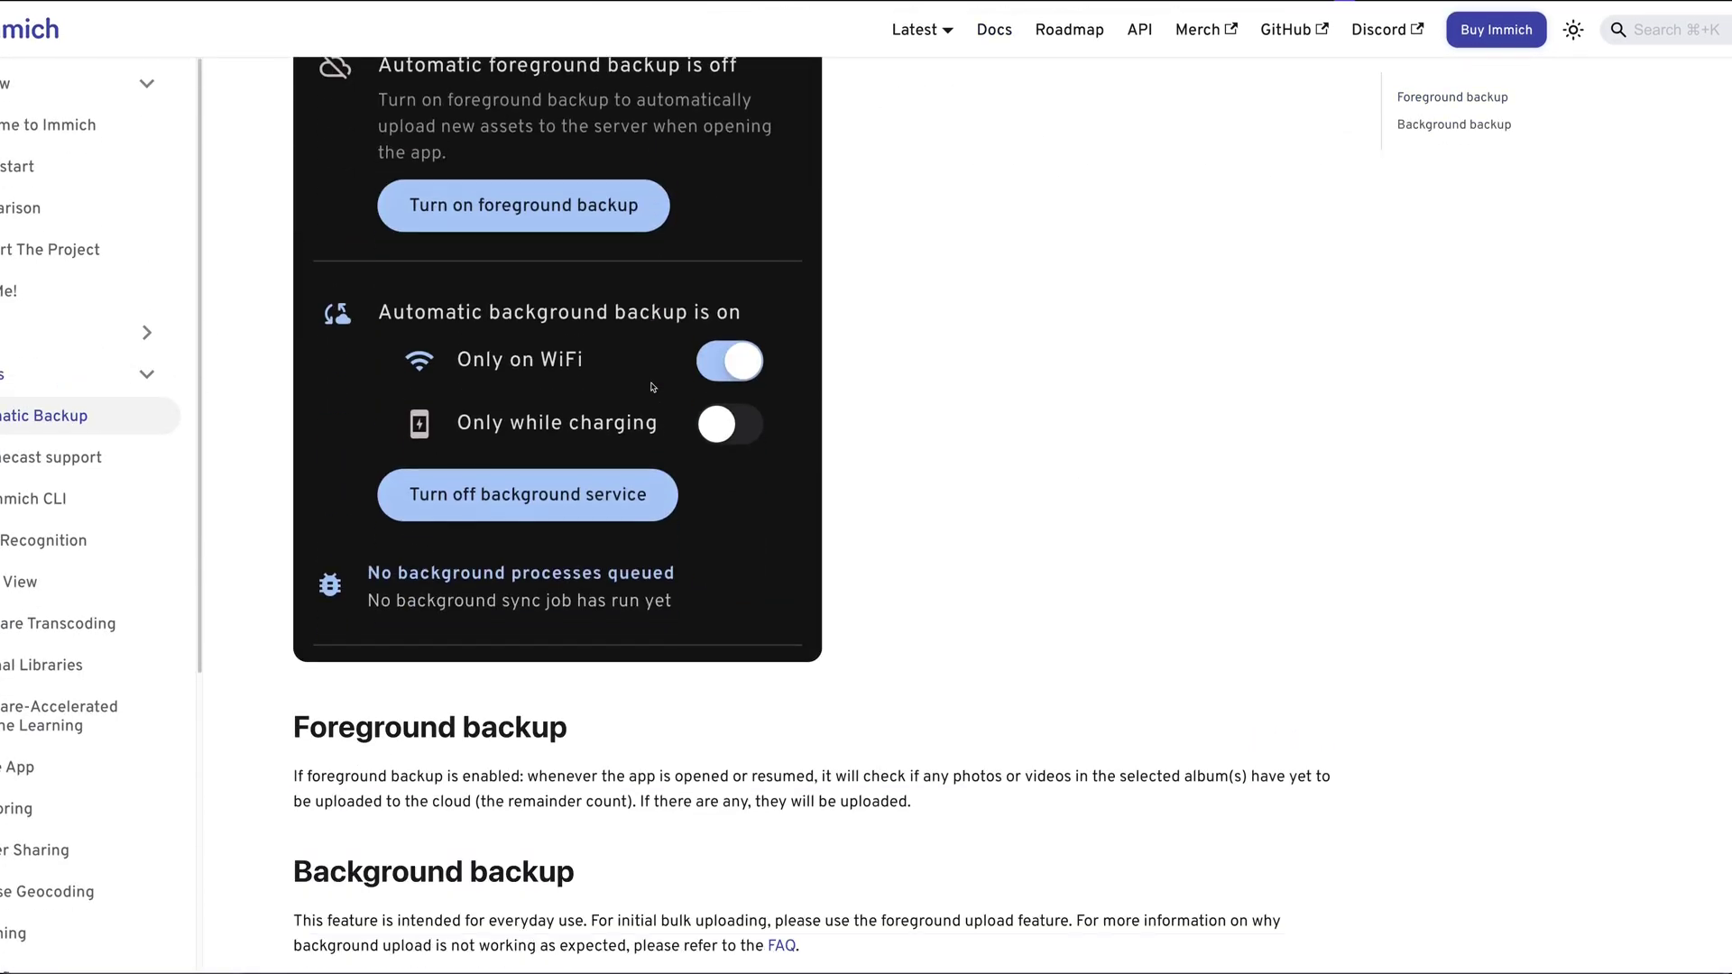
Examine the Facial Recognition page of the Immich documentation
{"action": "left_click", "coordinate": [50, 458]}
{"action": "left_click", "coordinate": [34, 499]}
{"action": "left_click", "coordinate": [44, 540]}
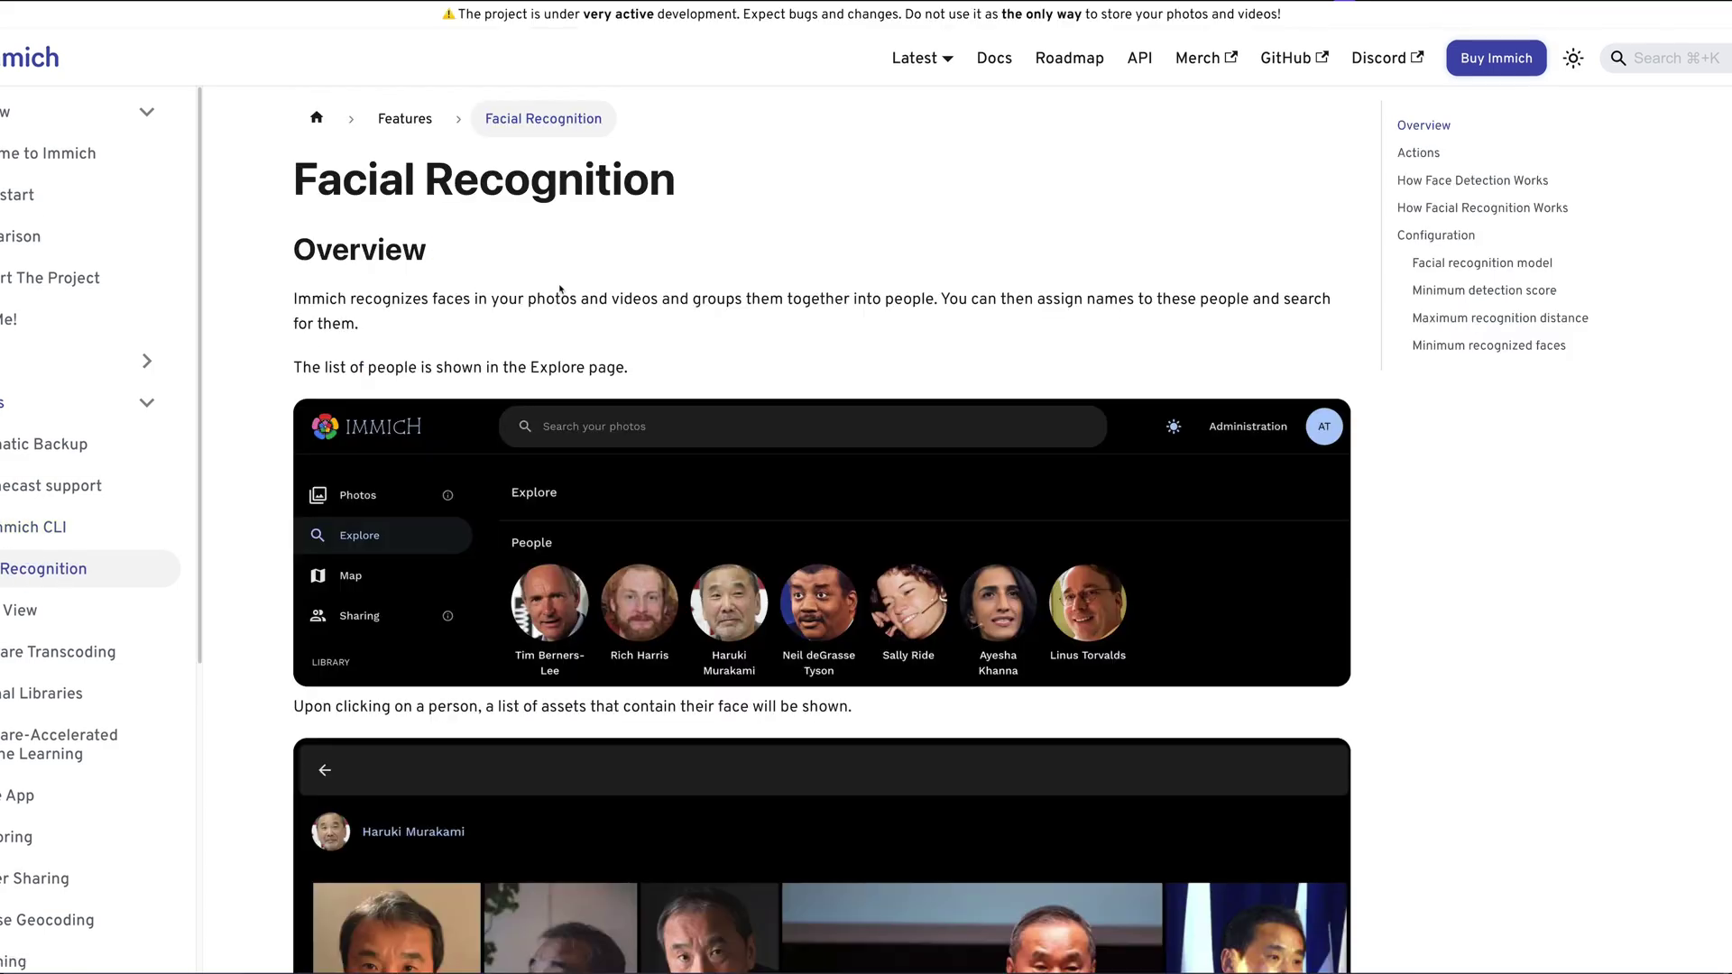
{"action": "scroll", "coordinate": [573, 285], "scroll_direction": "down", "scroll_amount": 4}
{"action": "scroll", "coordinate": [573, 285], "scroll_direction": "down", "scroll_amount": 3}
Look through the Folder View and Mobile App pages of the Immich documentation
{"action": "left_click", "coordinate": [20, 582]}
{"action": "scroll", "coordinate": [503, 433], "scroll_direction": "down", "scroll_amount": 5}
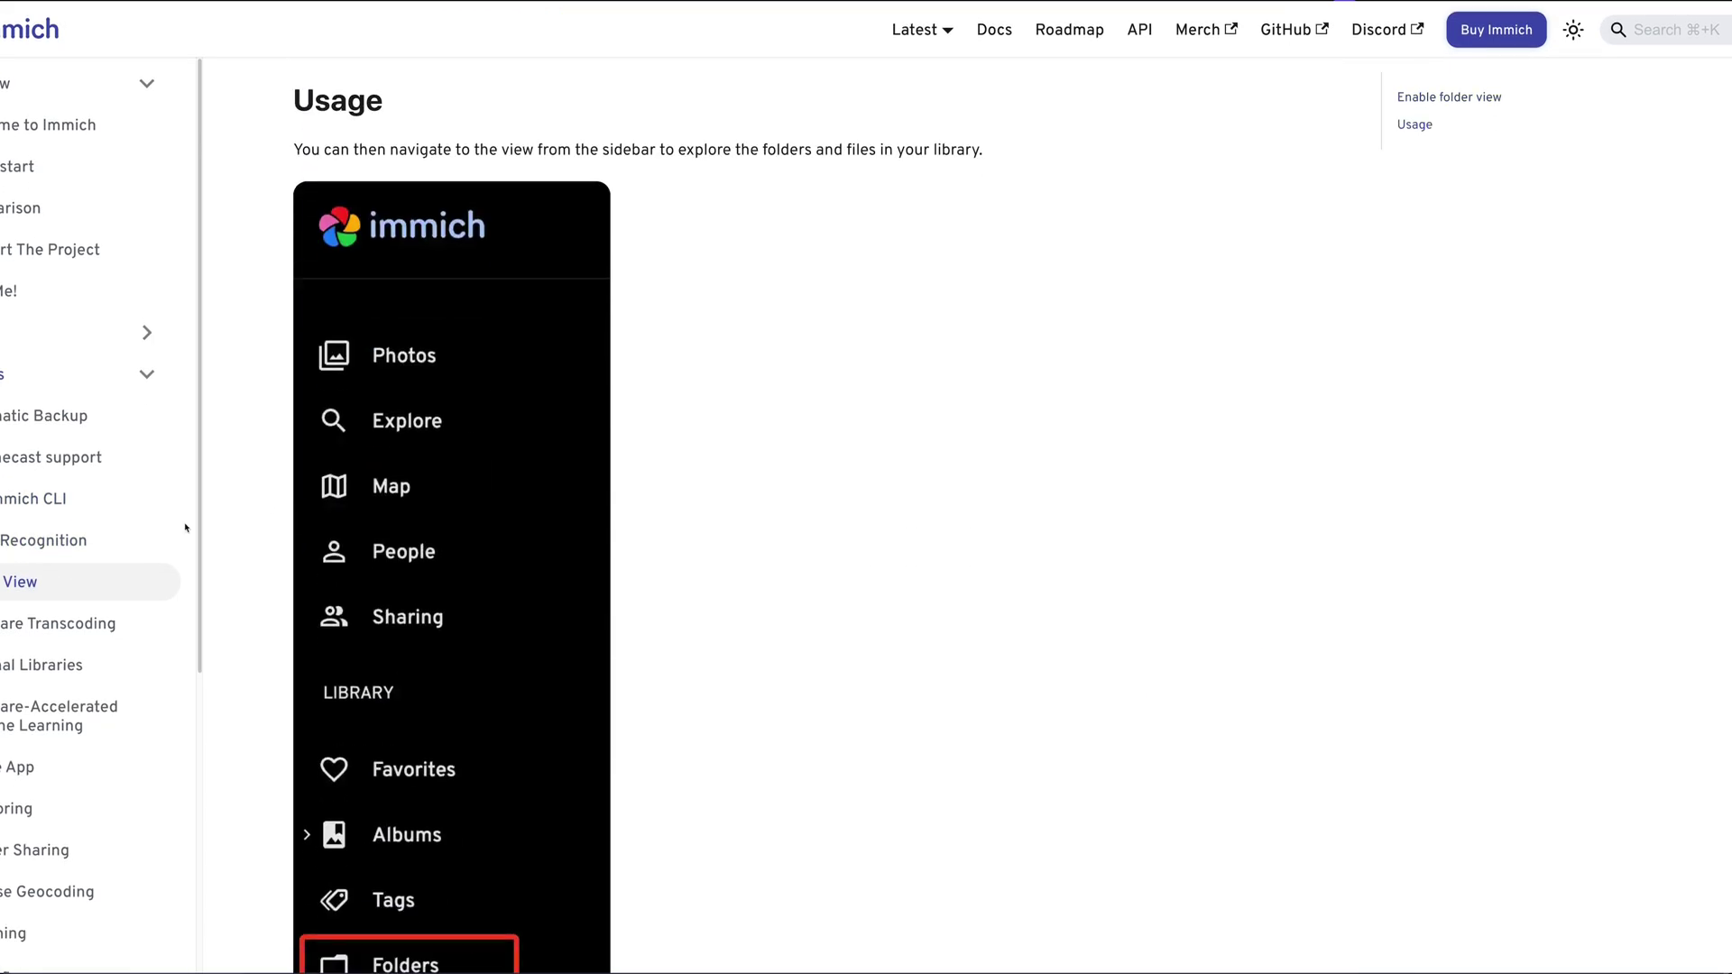
{"action": "left_click", "coordinate": [20, 767]}
{"action": "scroll", "coordinate": [578, 433], "scroll_direction": "down", "scroll_amount": 20}
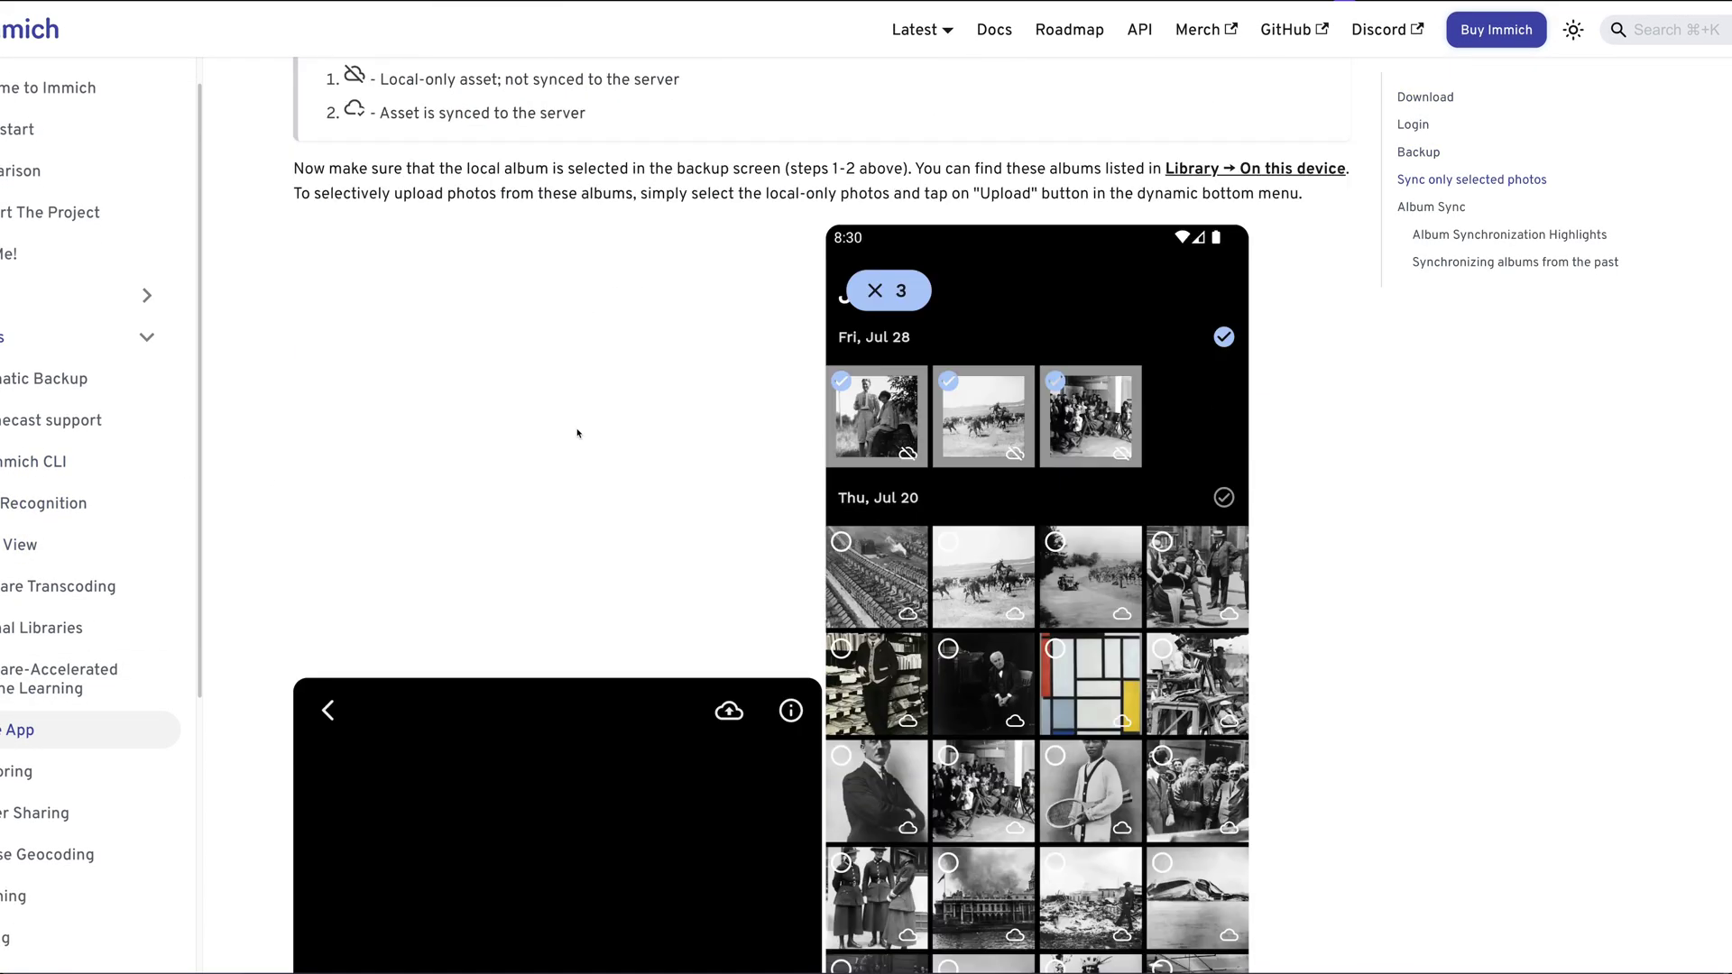
{"action": "scroll", "coordinate": [577, 434], "scroll_direction": "down", "scroll_amount": 2}
{"action": "scroll", "coordinate": [54, 779], "scroll_direction": "down", "scroll_amount": 1}
Look through the Searching and Reverse Geocoding pages of the Immich documentation
{"action": "left_click", "coordinate": [13, 821]}
{"action": "scroll", "coordinate": [677, 329], "scroll_direction": "down", "scroll_amount": 15}
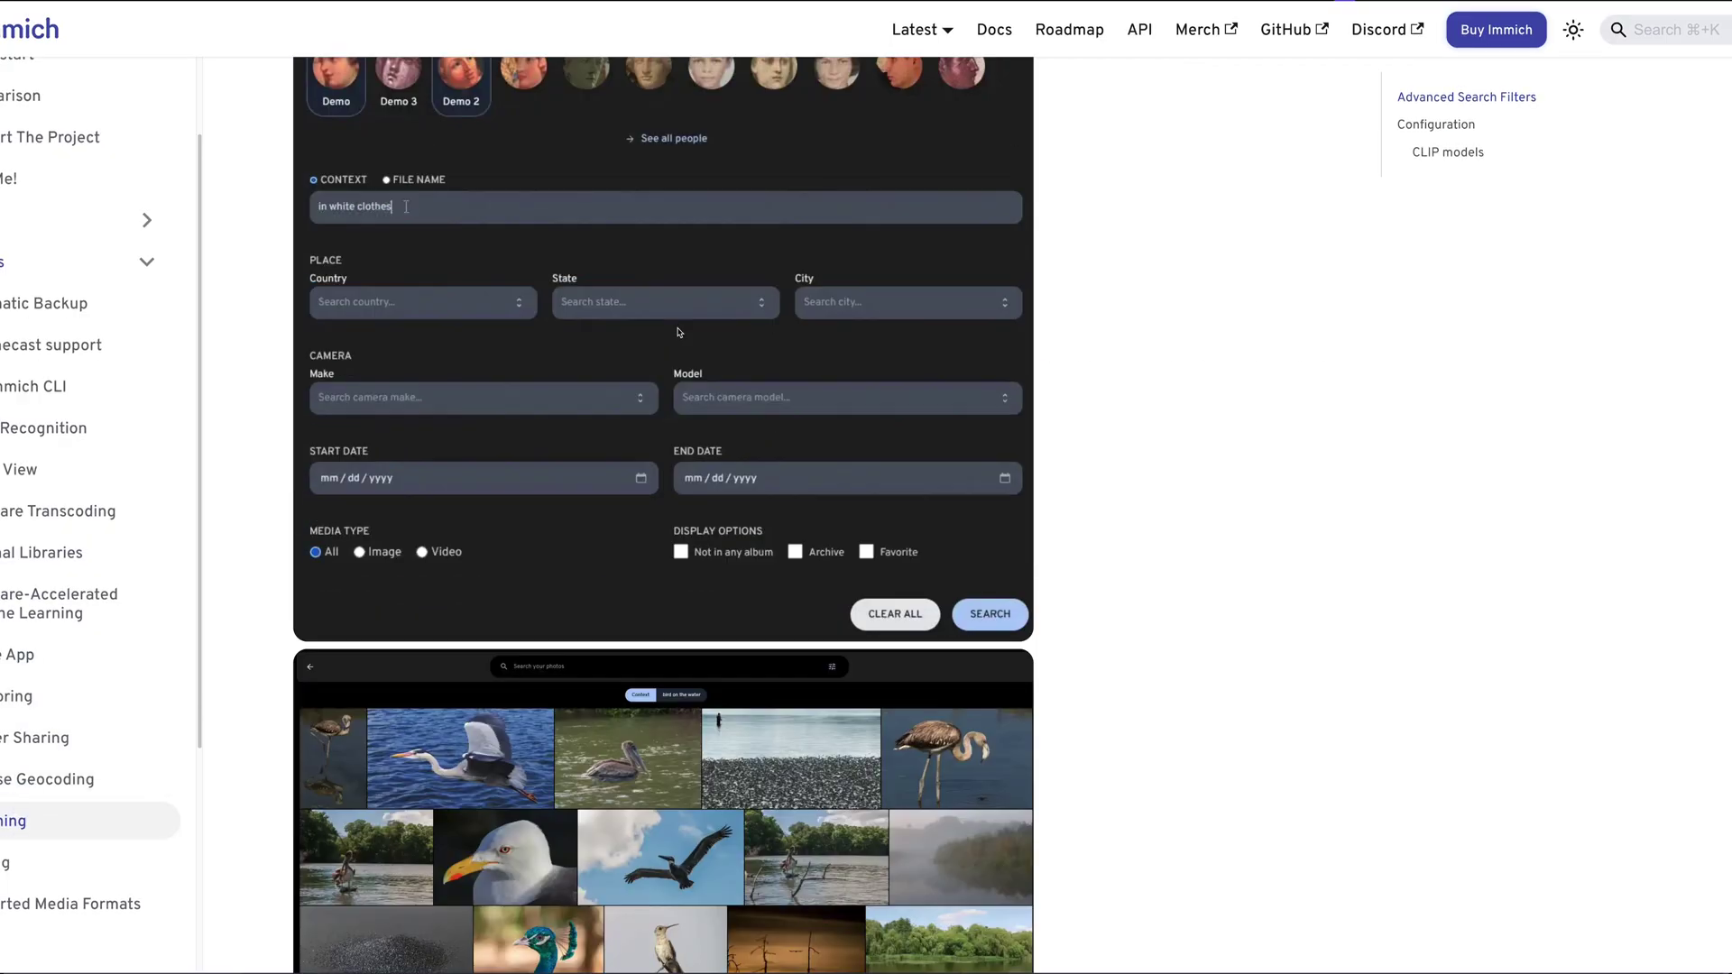
{"action": "scroll", "coordinate": [426, 70], "scroll_direction": "down", "scroll_amount": 8}
{"action": "scroll", "coordinate": [90, 686], "scroll_direction": "down", "scroll_amount": 1}
{"action": "left_click", "coordinate": [23, 731]}
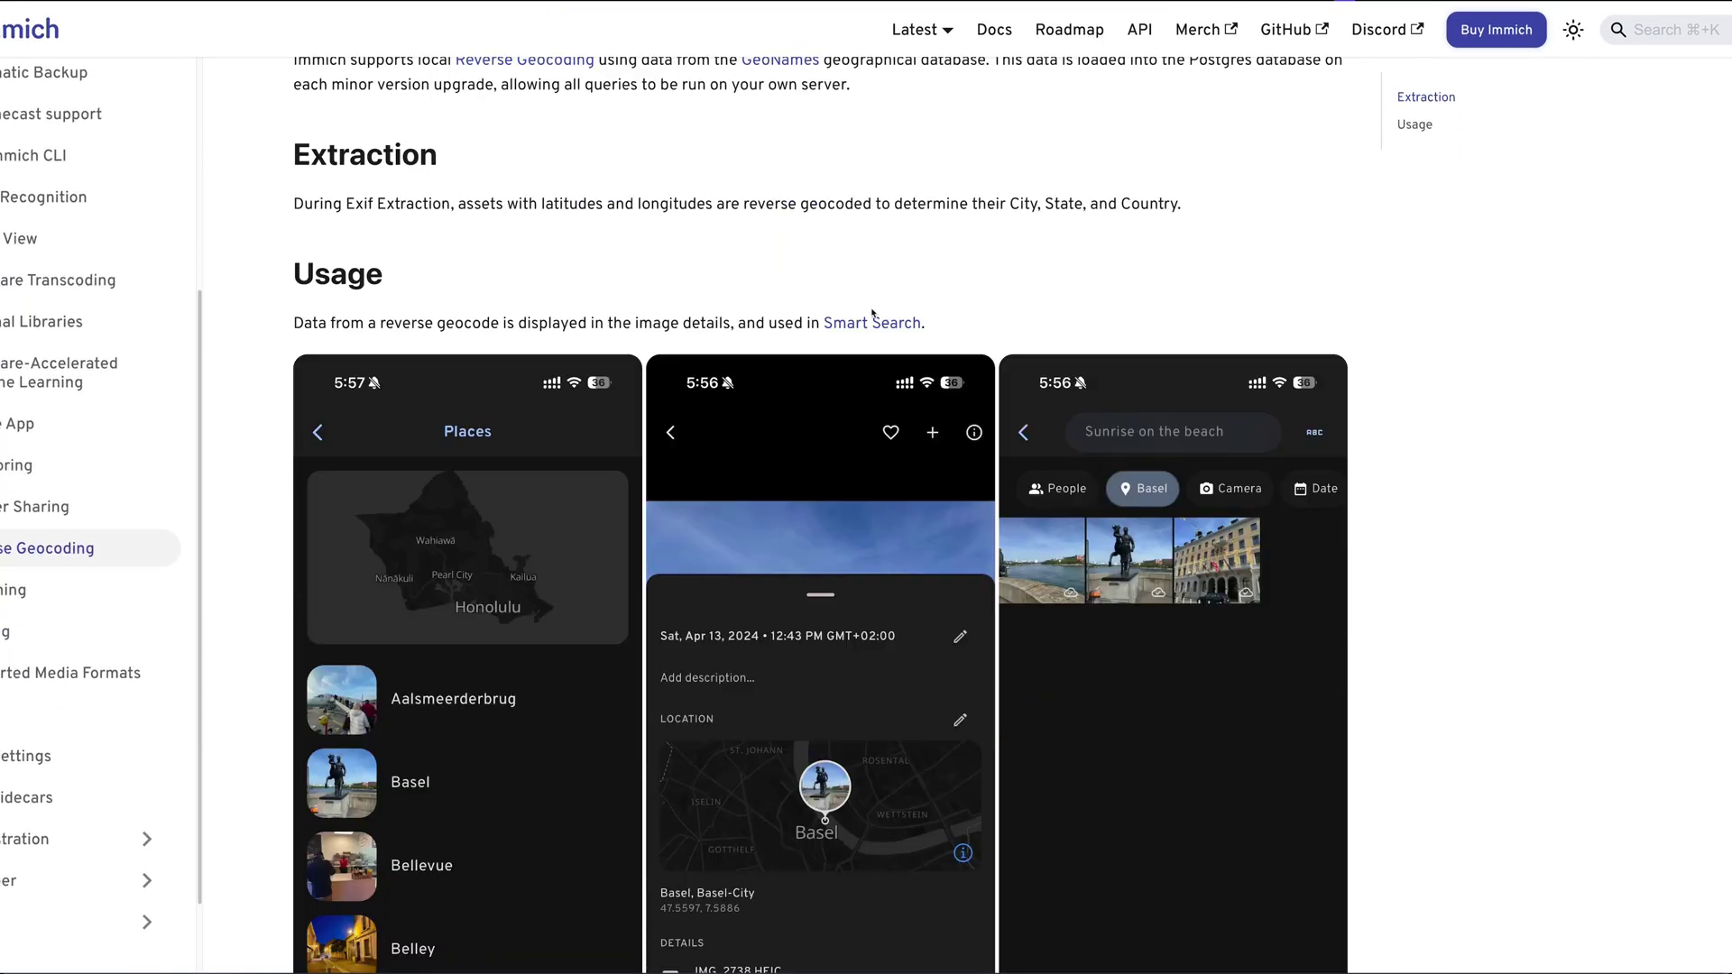
{"action": "scroll", "coordinate": [873, 311], "scroll_direction": "down", "scroll_amount": 3}
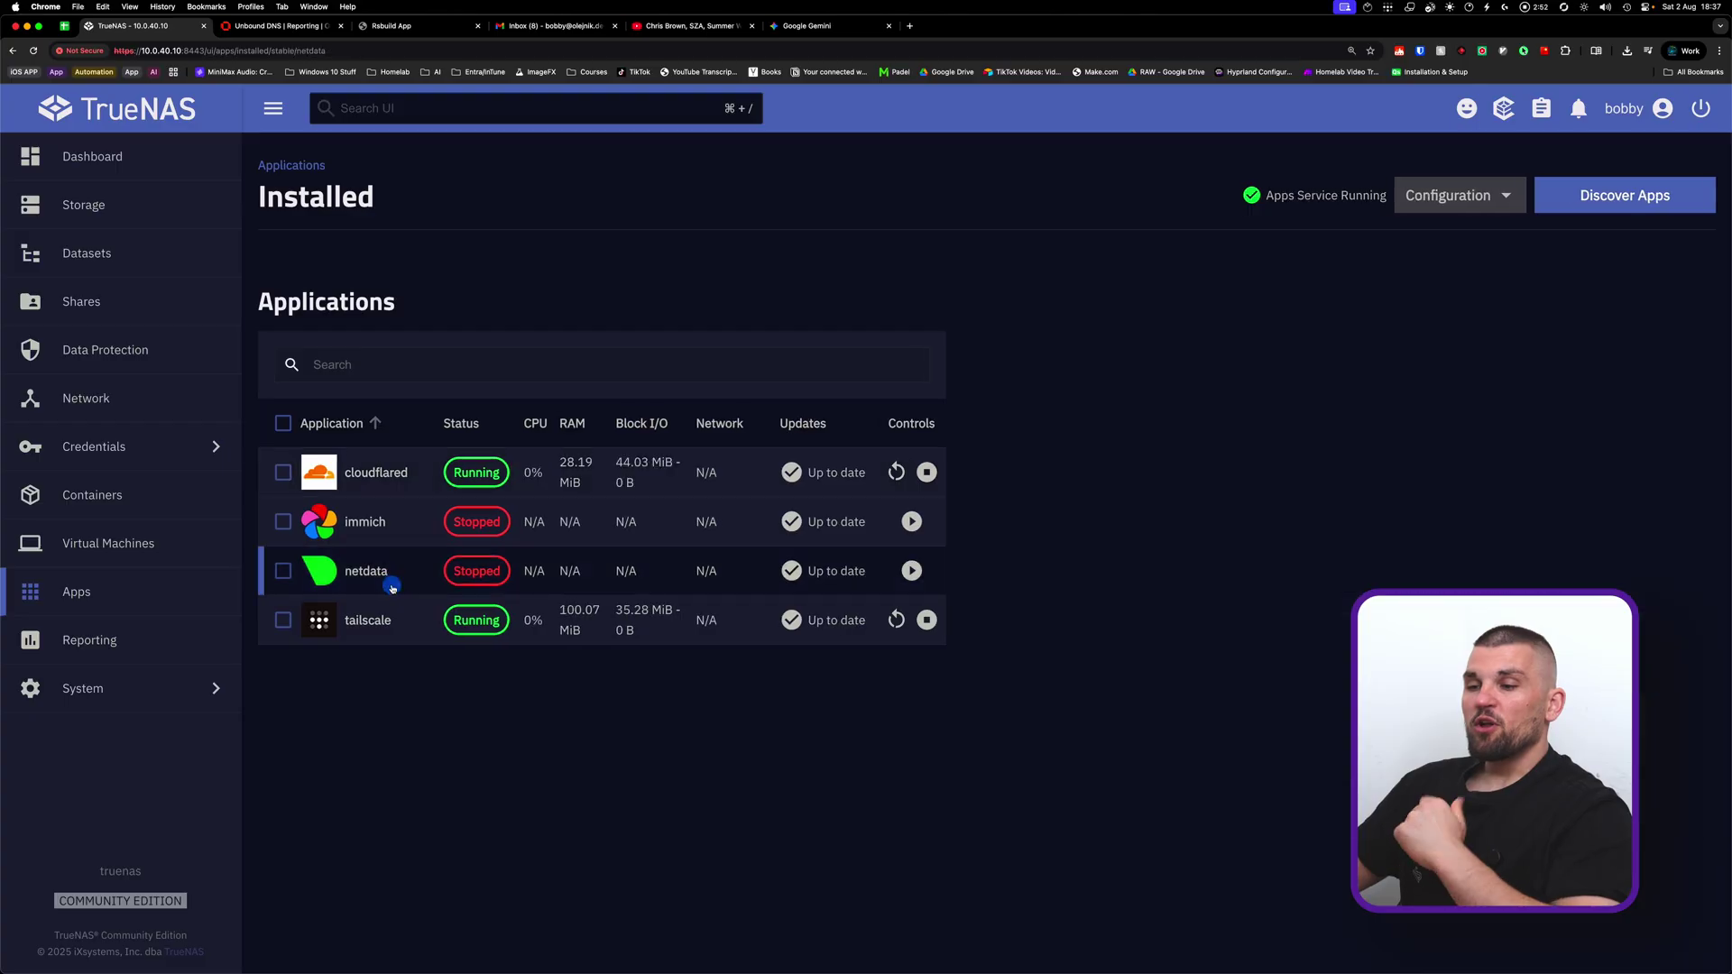
Switch to TrueNAS and view the details of the installed netdata and tailscale applications
{"action": "left_click", "coordinate": [398, 585]}
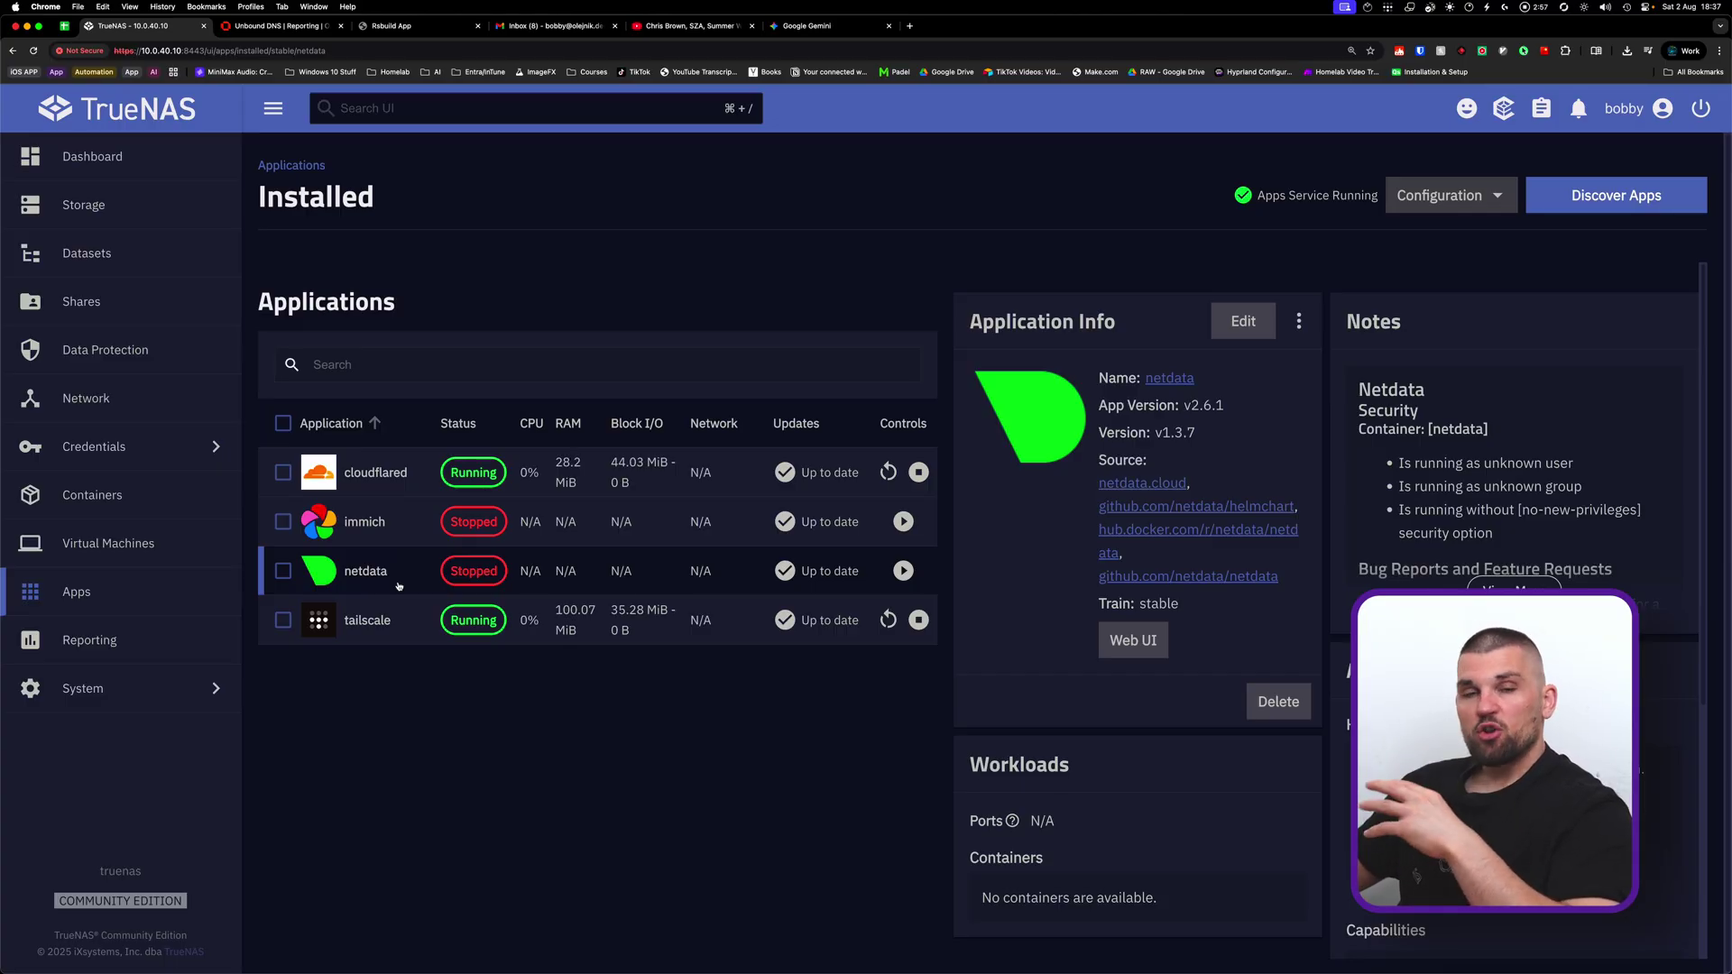
{"action": "left_click", "coordinate": [414, 619]}
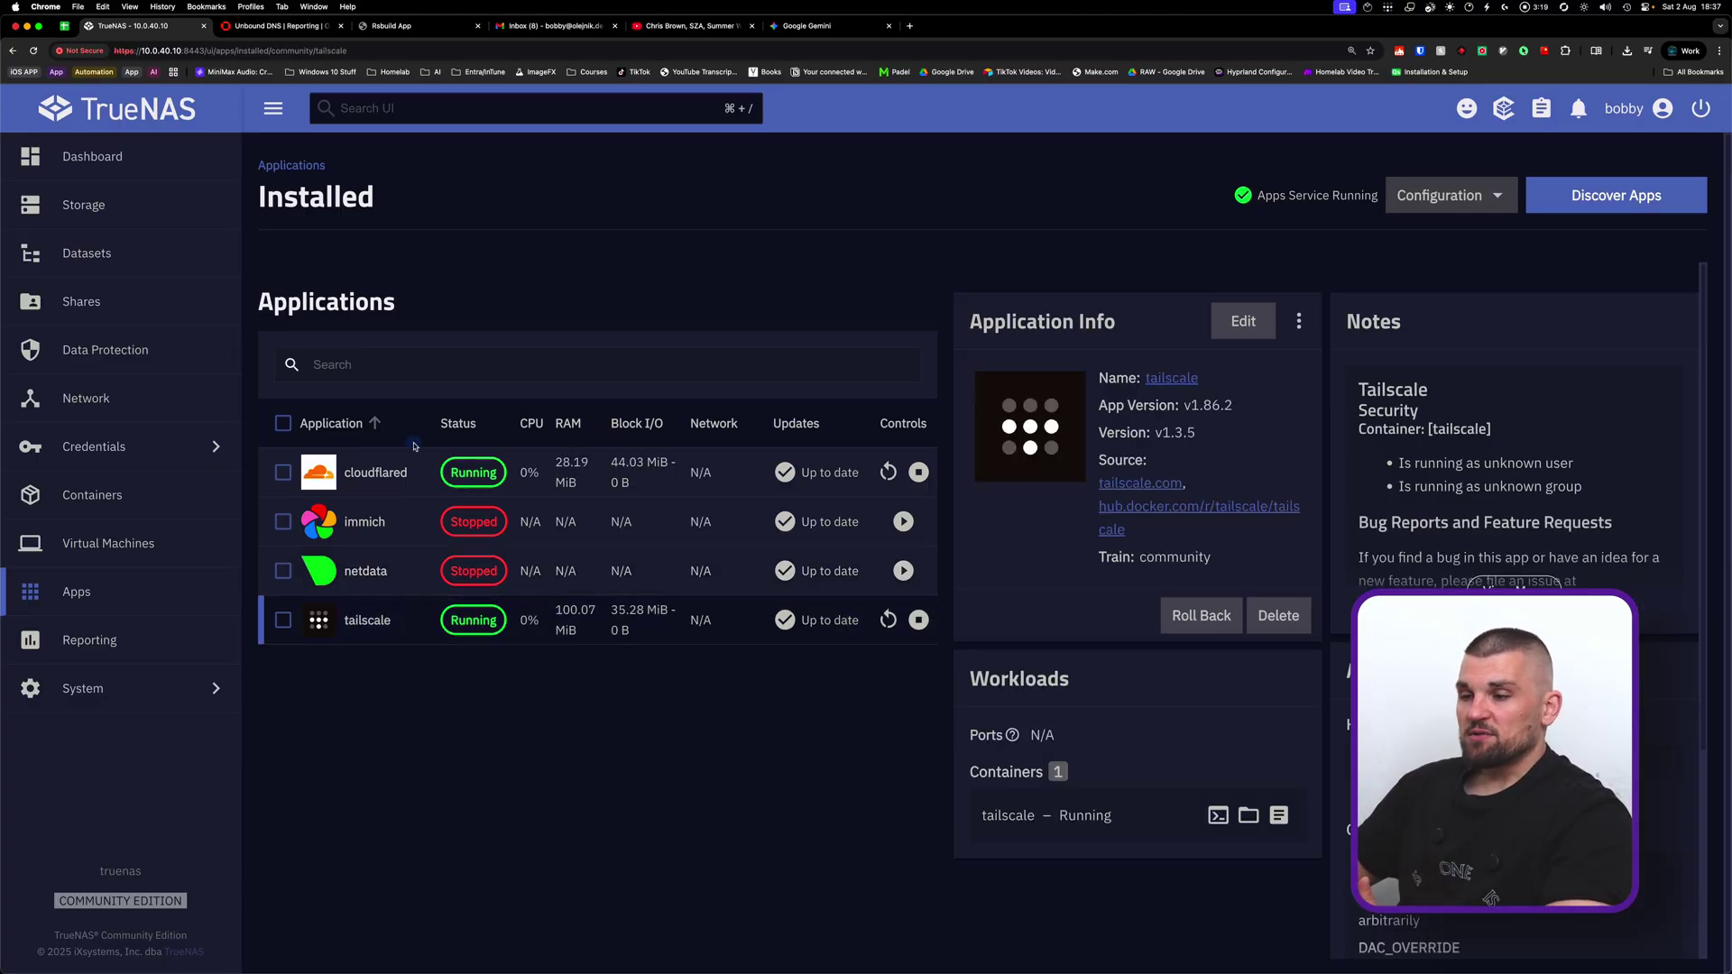
{"action": "left_click", "coordinate": [413, 426]}
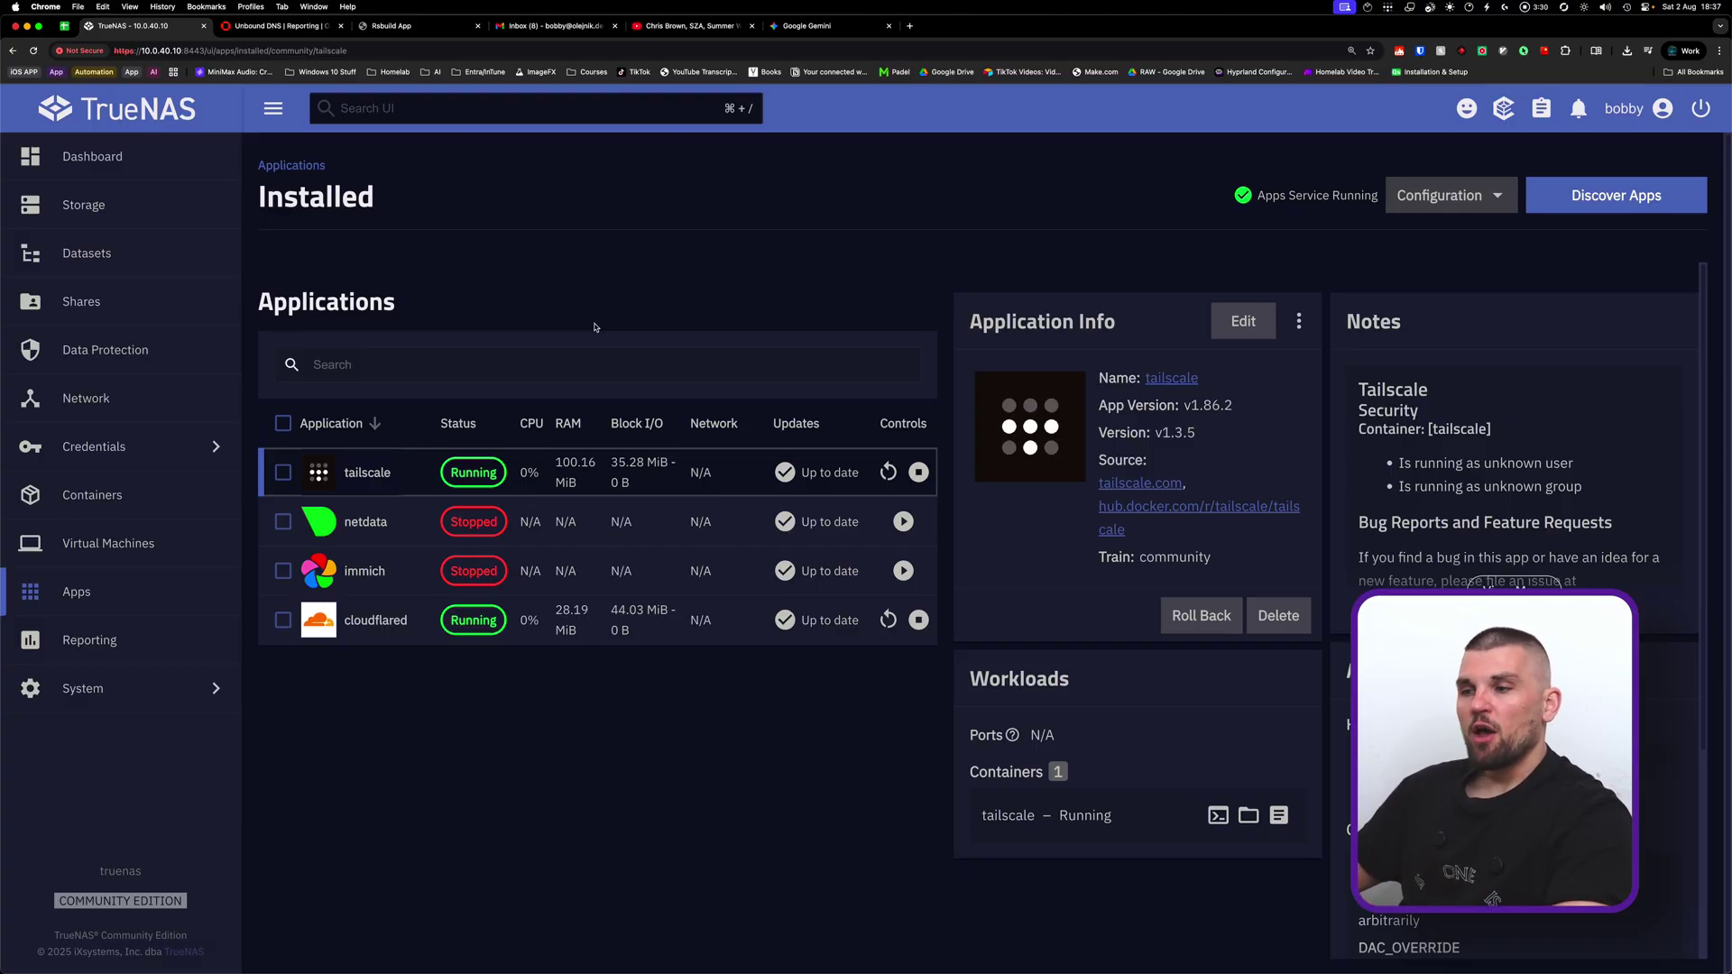
{"action": "left_click", "coordinate": [127, 592]}
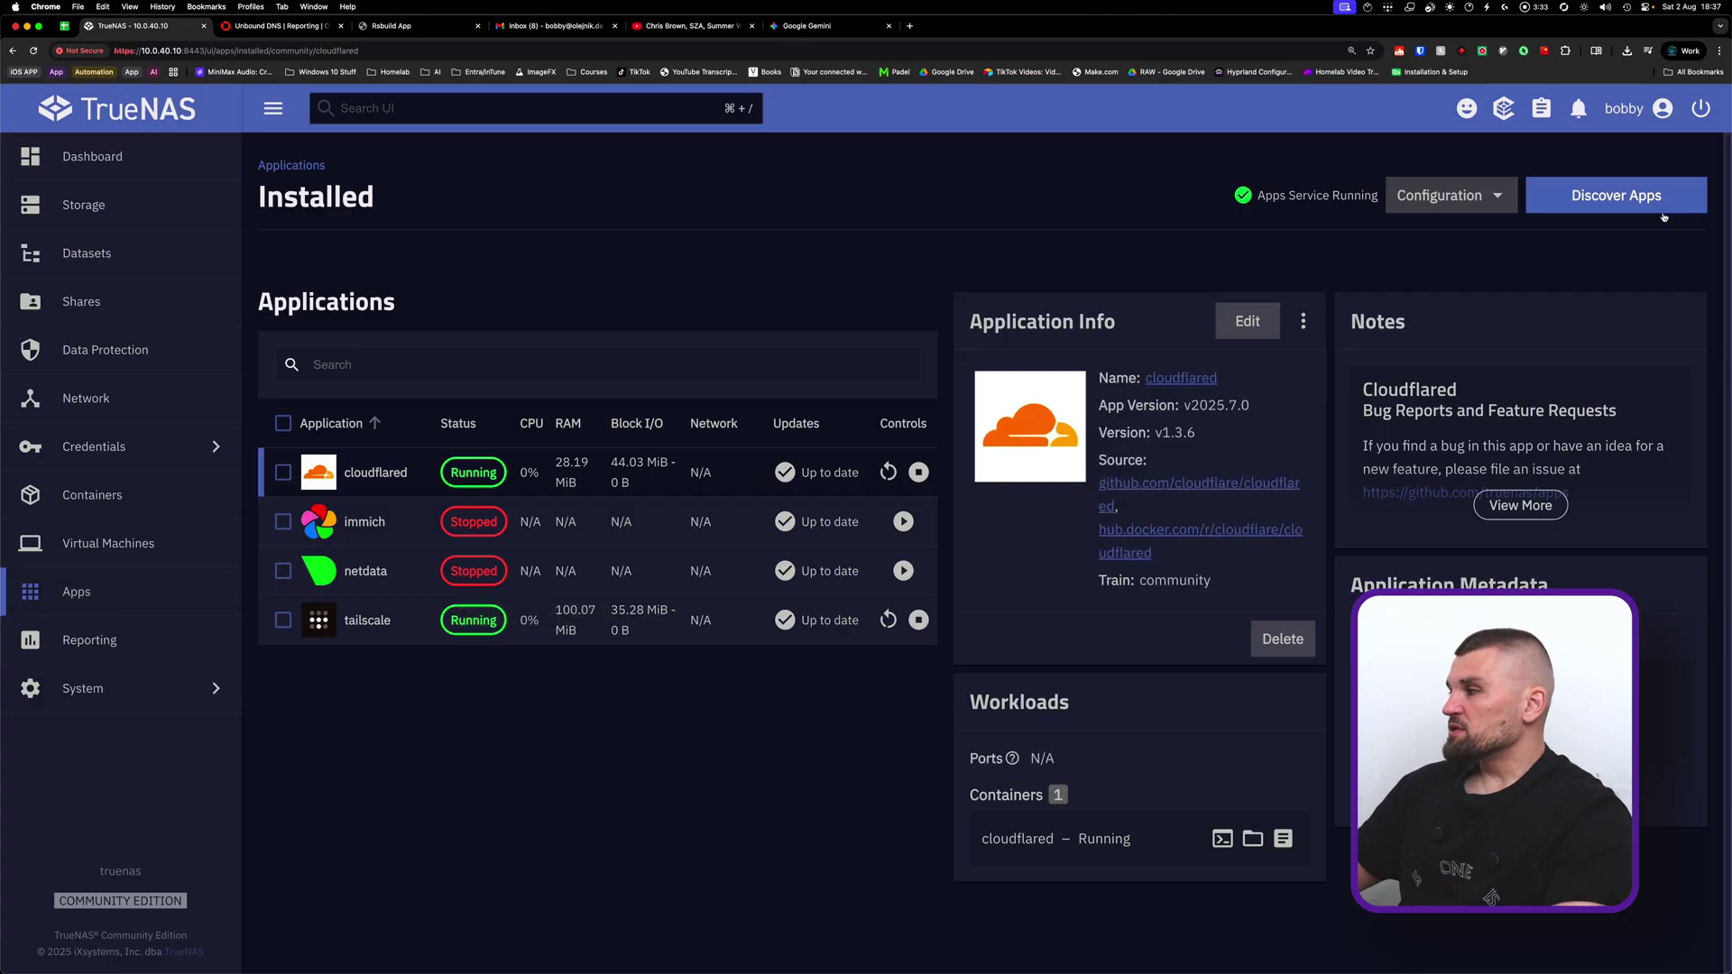
Browse the catalog of discoverable TrueNAS apps, including the AI, authentication and backup categories
{"action": "left_click", "coordinate": [1626, 209]}
{"action": "scroll", "coordinate": [1191, 534], "scroll_direction": "down", "scroll_amount": 10}
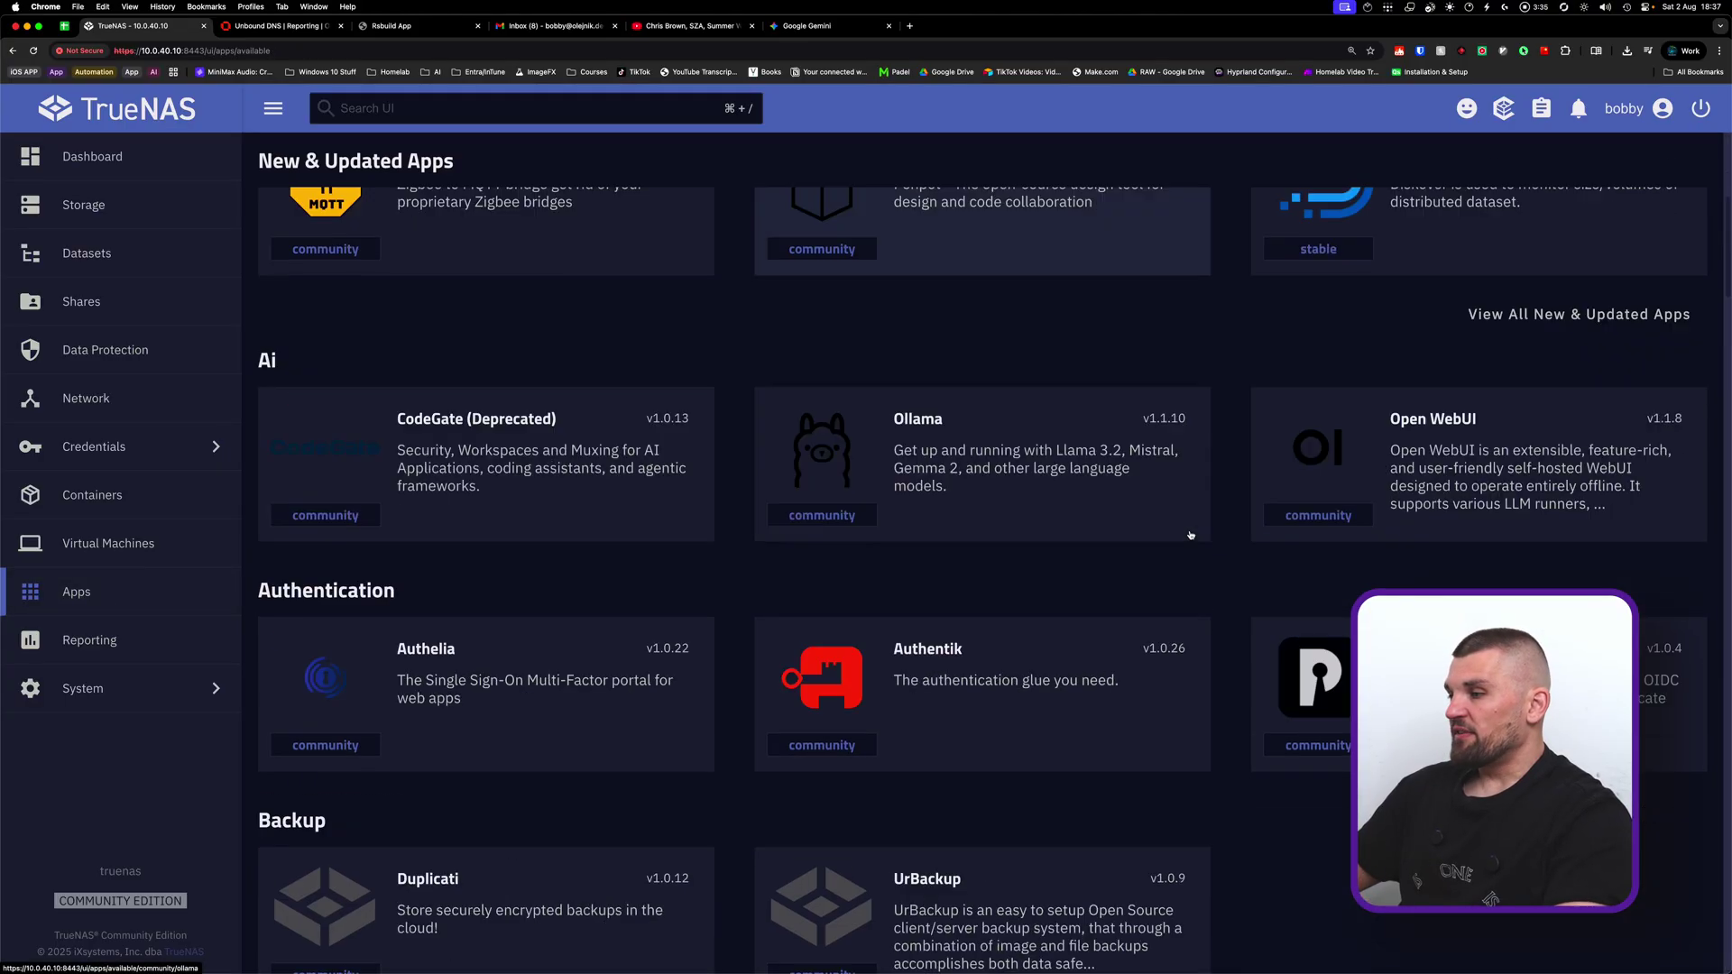
{"action": "scroll", "coordinate": [1200, 541], "scroll_direction": "up", "scroll_amount": 8}
{"action": "scroll", "coordinate": [1206, 548], "scroll_direction": "down", "scroll_amount": 5}
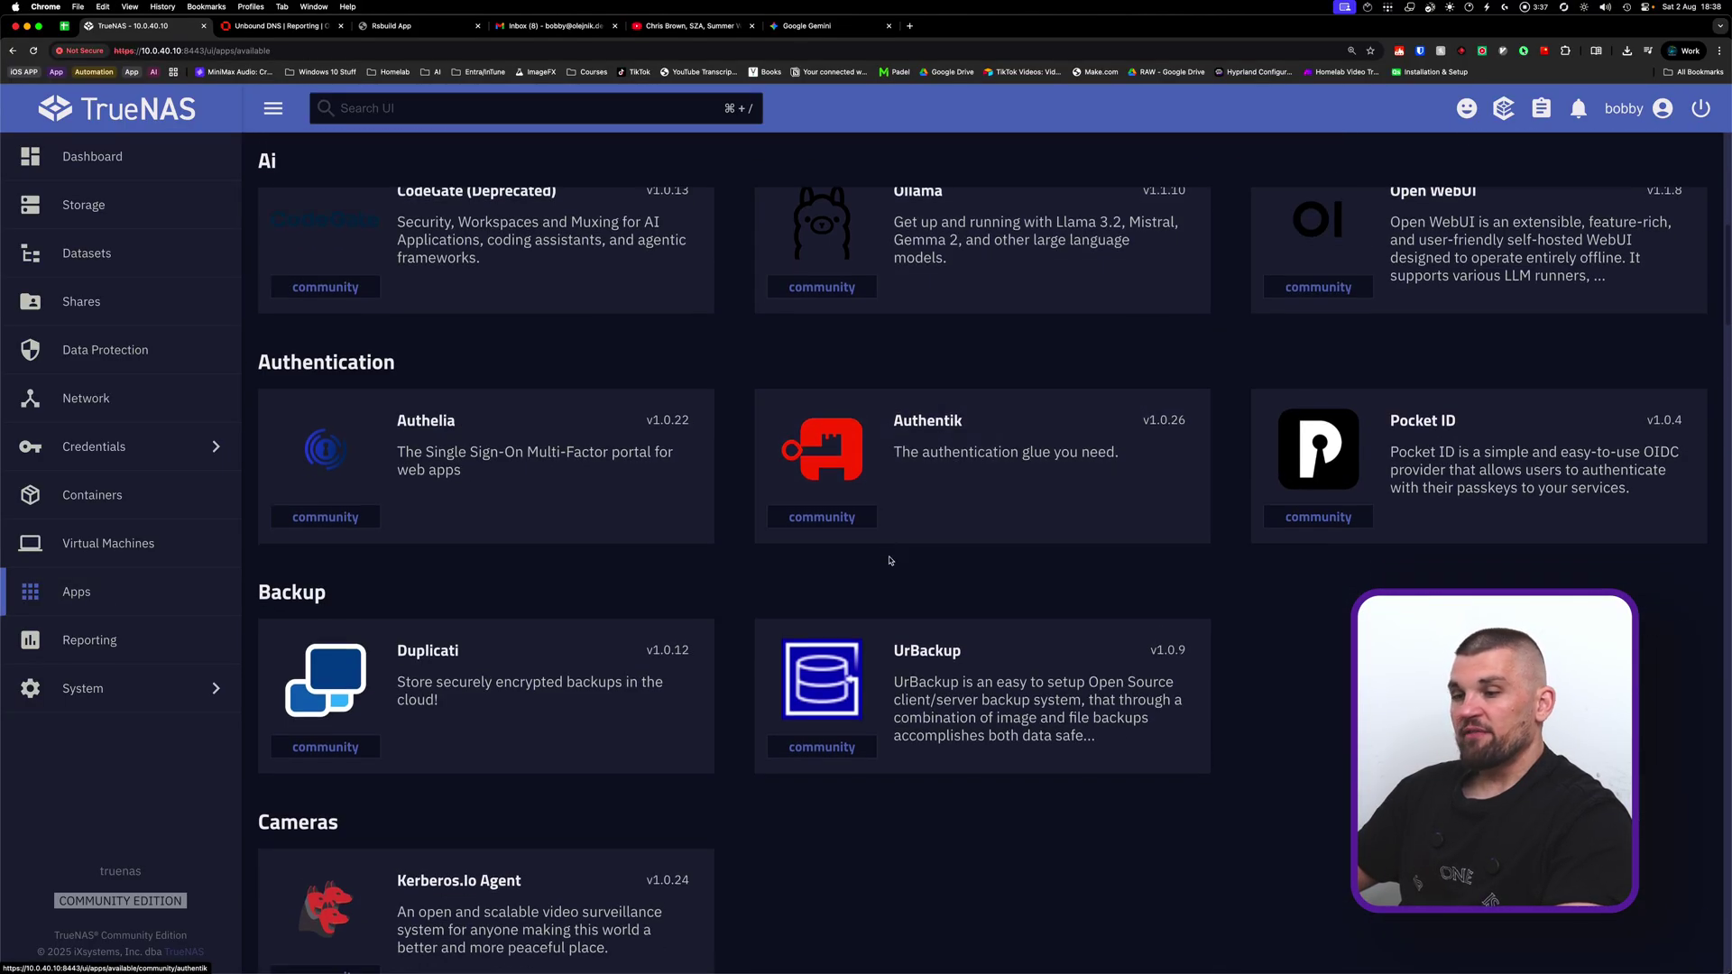
{"action": "scroll", "coordinate": [1199, 547], "scroll_direction": "down", "scroll_amount": 2}
{"action": "scroll", "coordinate": [887, 559], "scroll_direction": "up", "scroll_amount": 5}
{"action": "scroll", "coordinate": [929, 524], "scroll_direction": "up", "scroll_amount": 4}
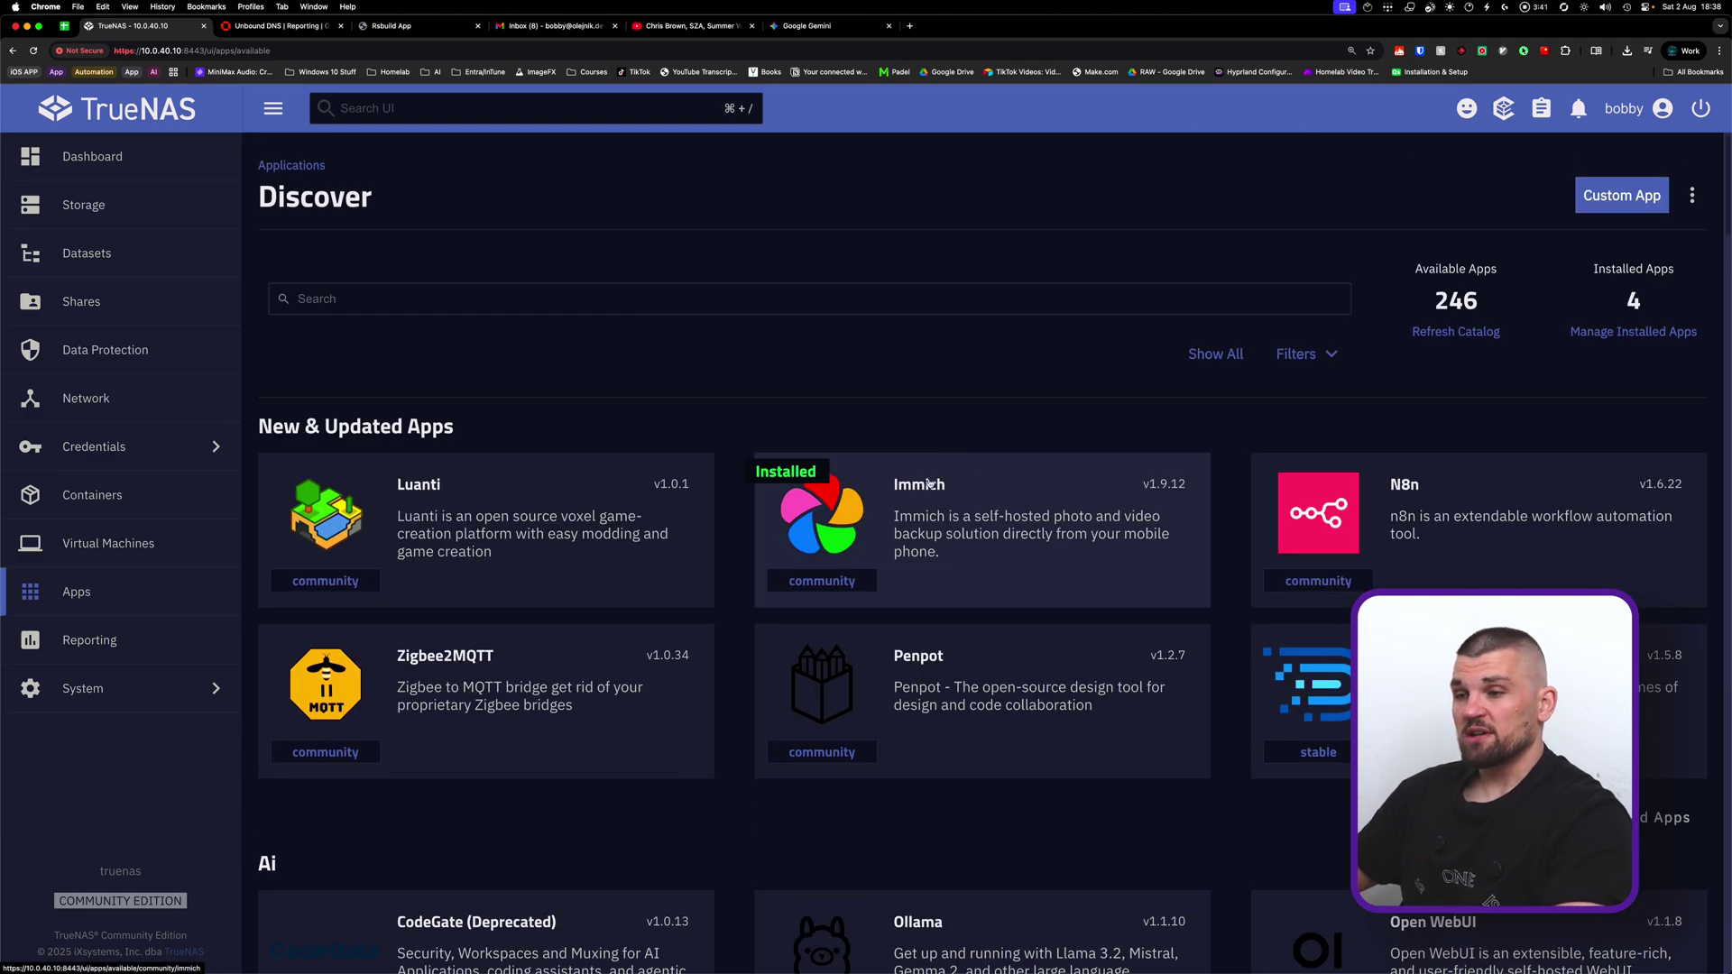
View the TrueNAS containers and virtual machines overviews, ending on the containers page
{"action": "left_click", "coordinate": [136, 498]}
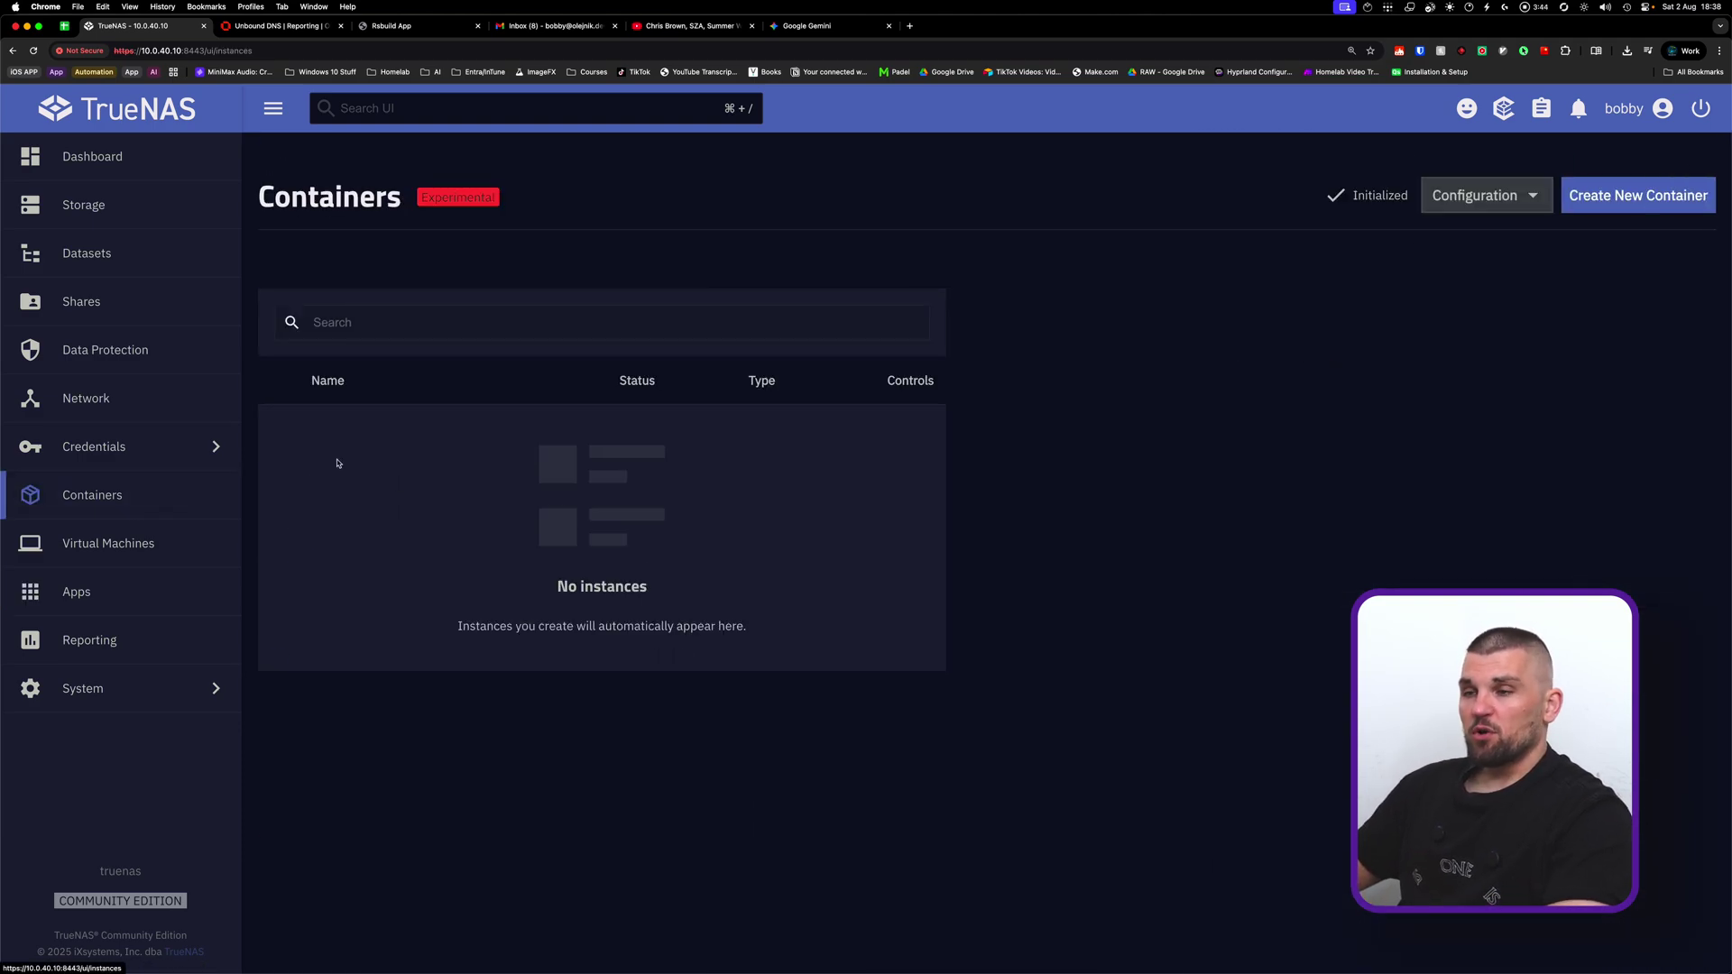
{"action": "double_click", "coordinate": [383, 203]}
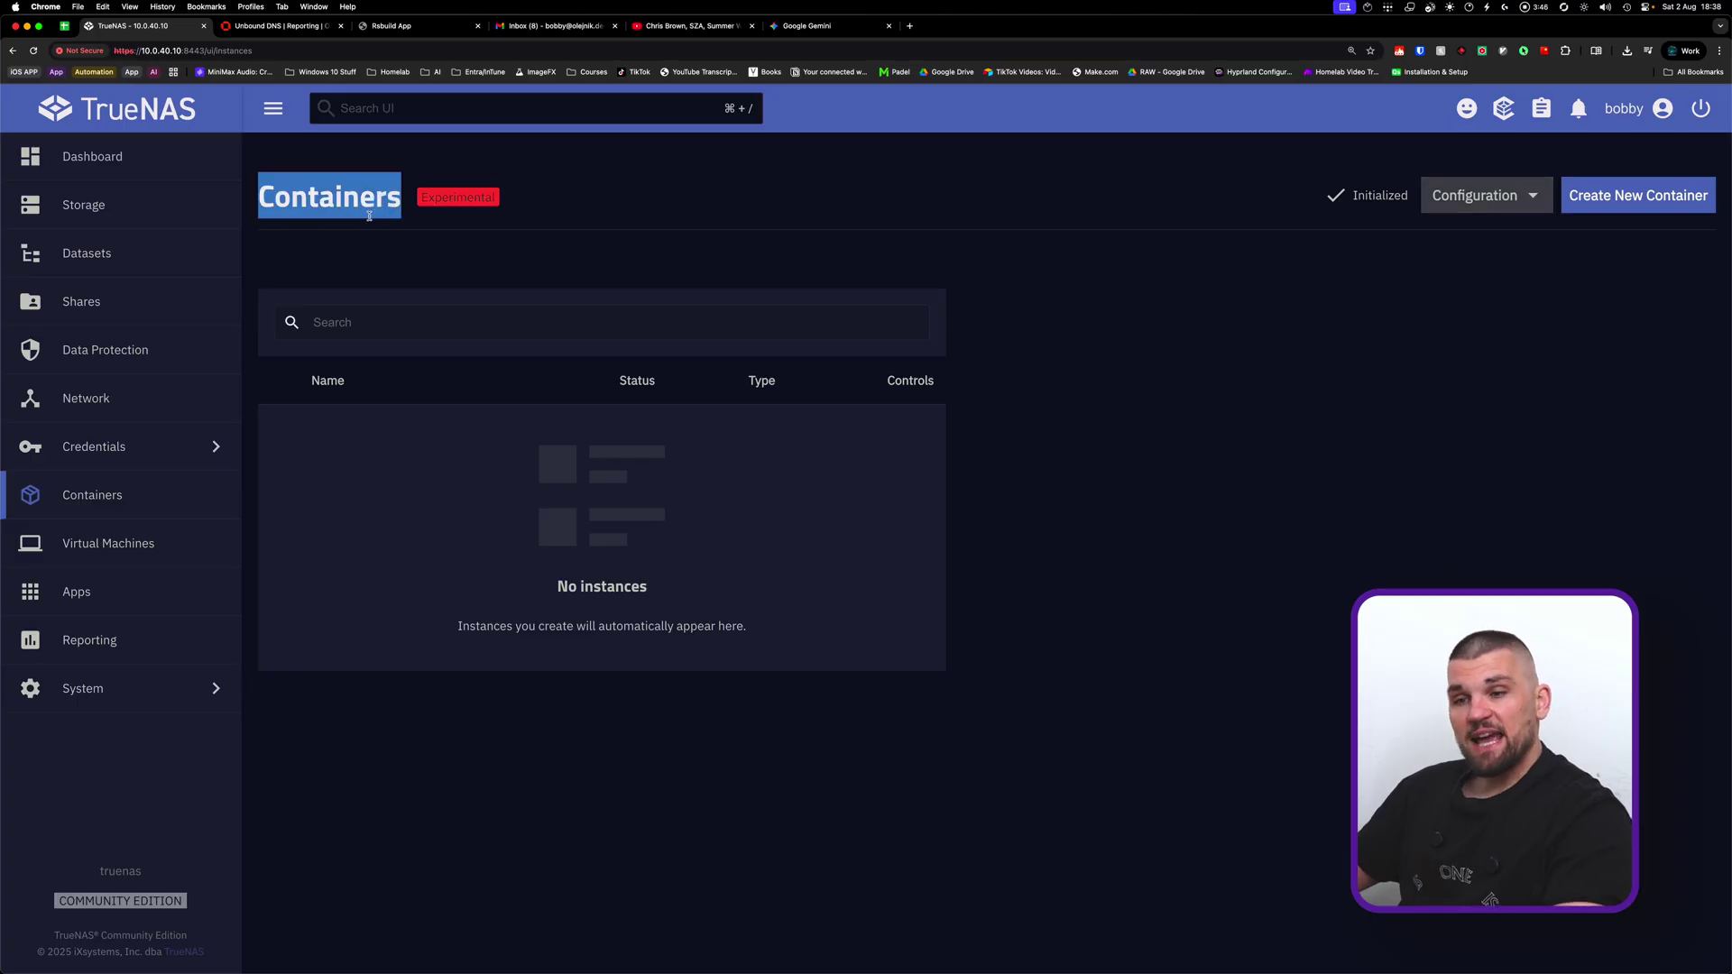
{"action": "left_click", "coordinate": [104, 544]}
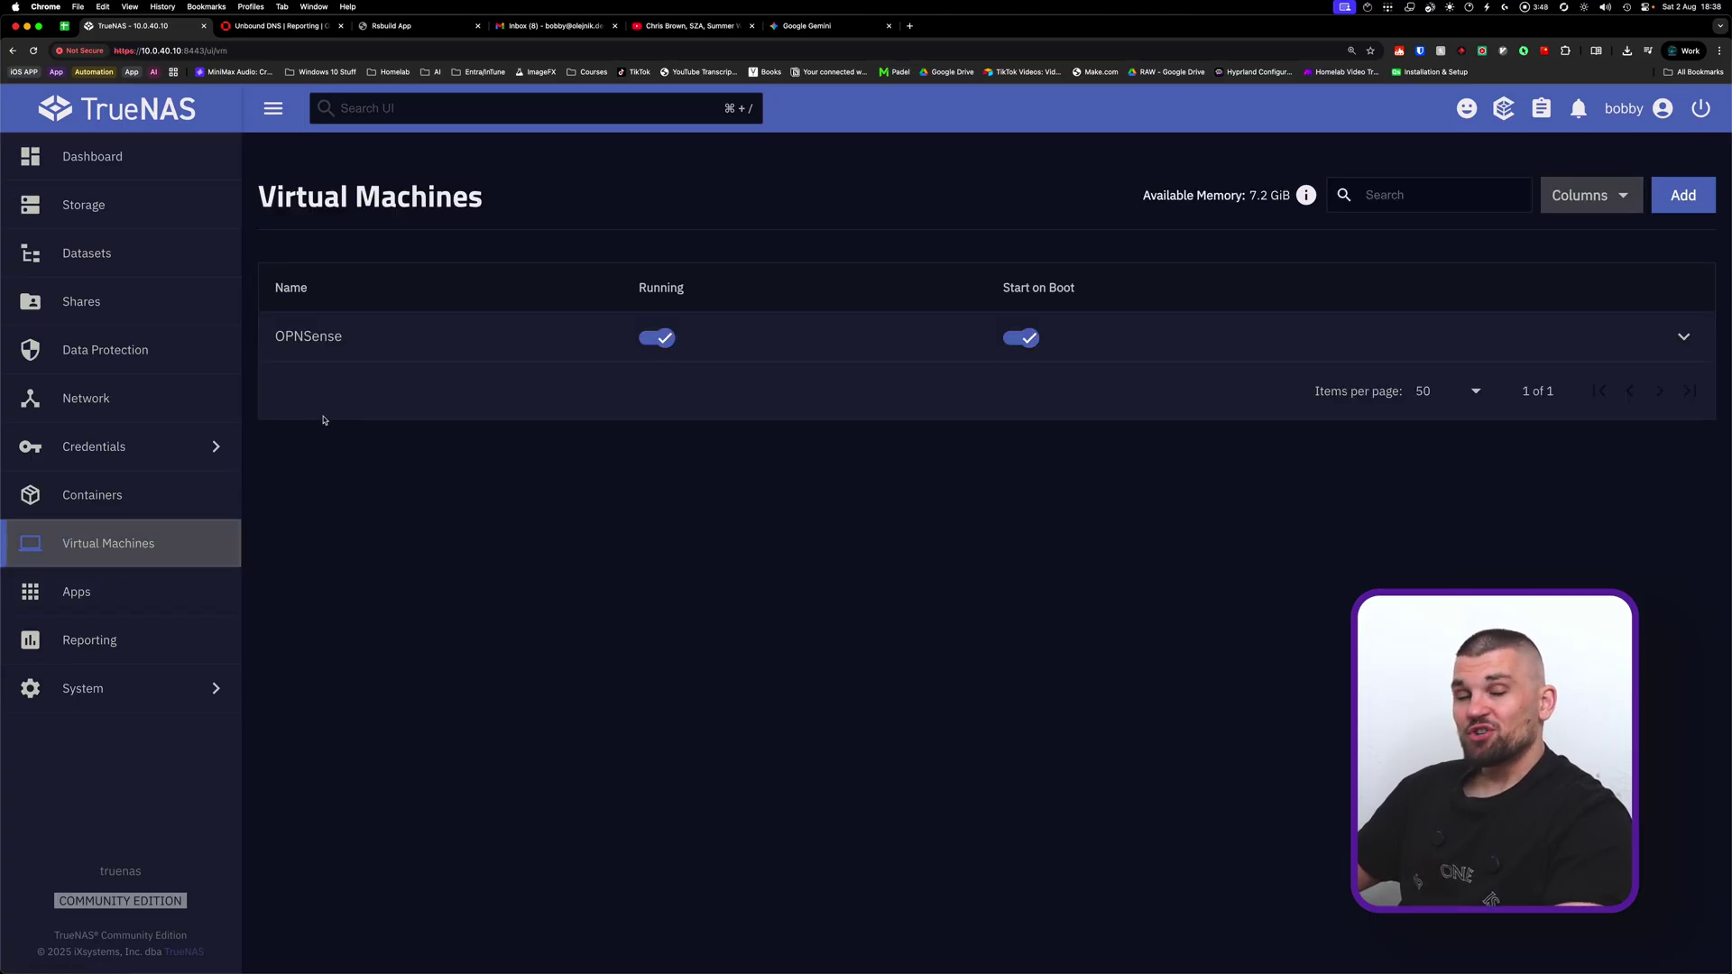
{"action": "left_click", "coordinate": [90, 495]}
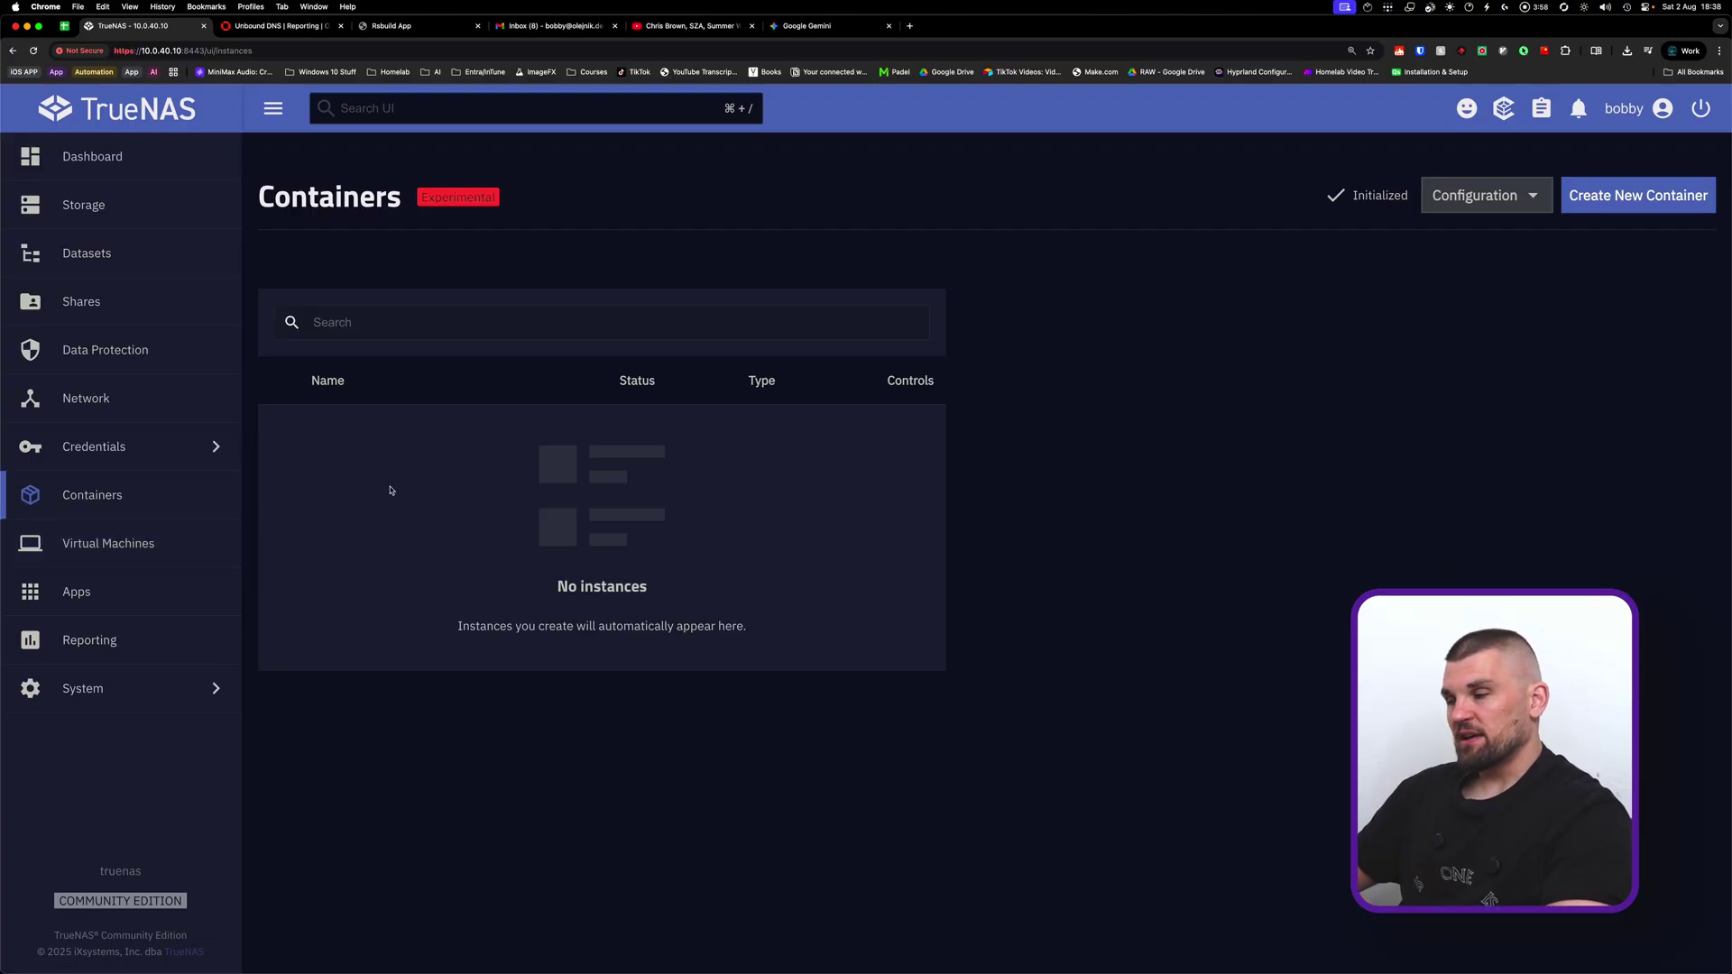
Try filling in a new container named arch with the archlinux/current/default image, then leave the form for the virtual machines list
{"action": "left_click", "coordinate": [1568, 208]}
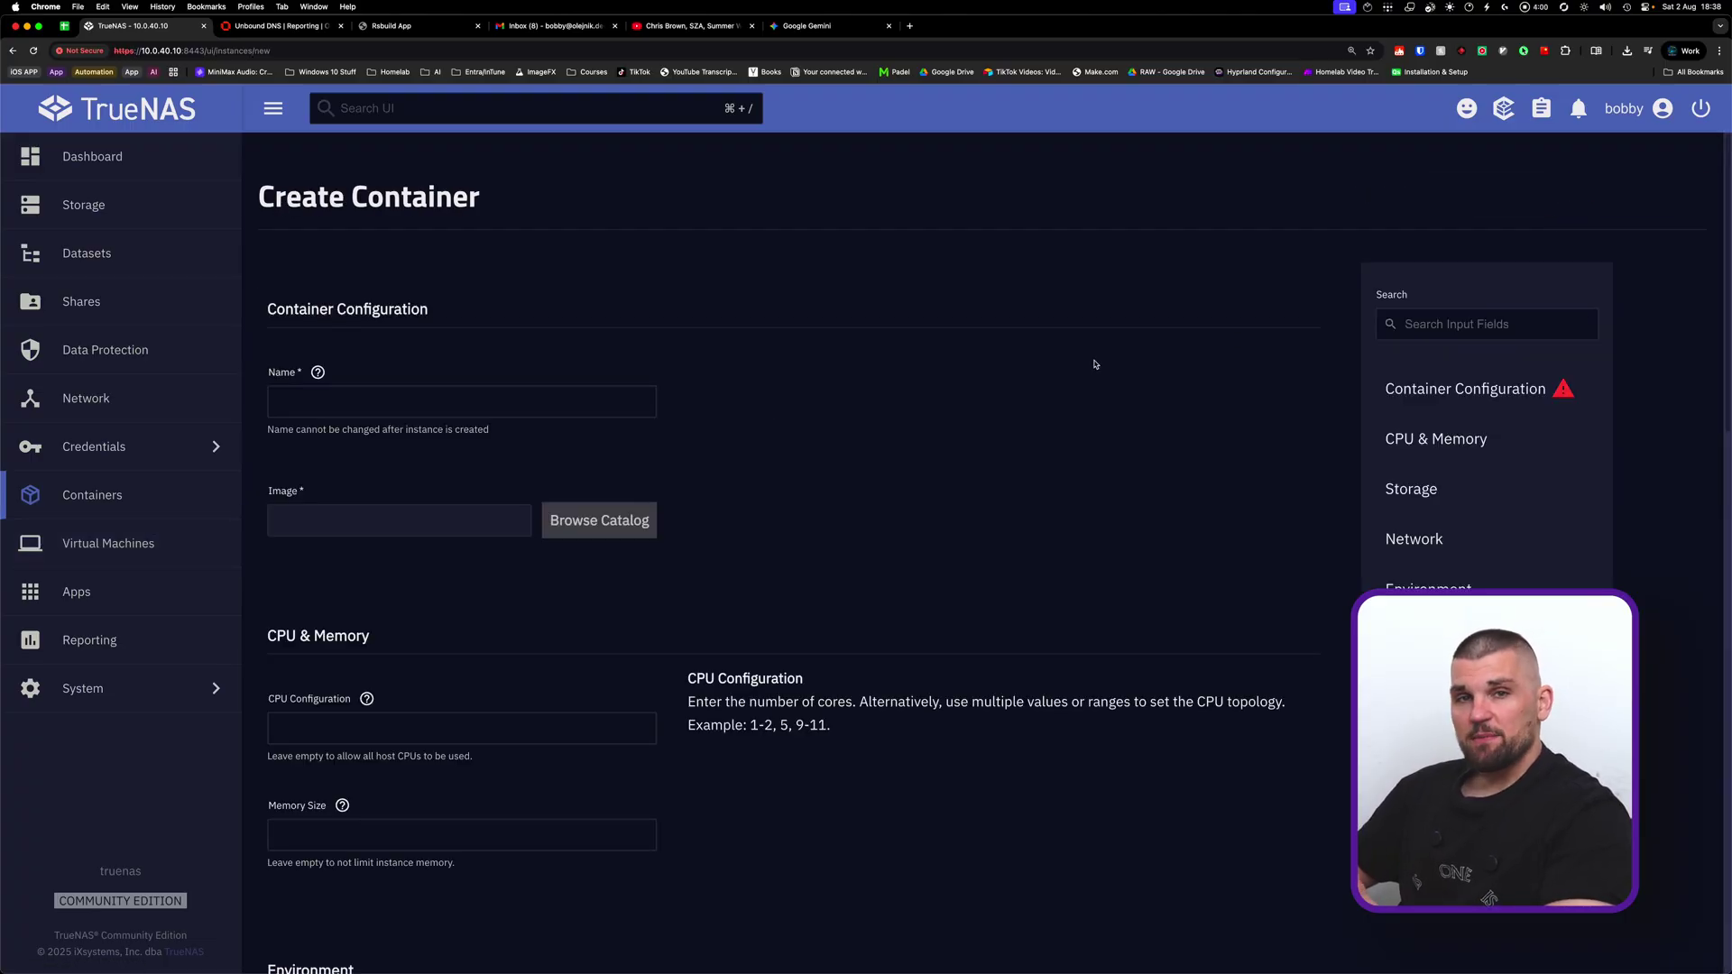
{"action": "left_click", "coordinate": [463, 404]}
{"action": "type", "text": "arch"}
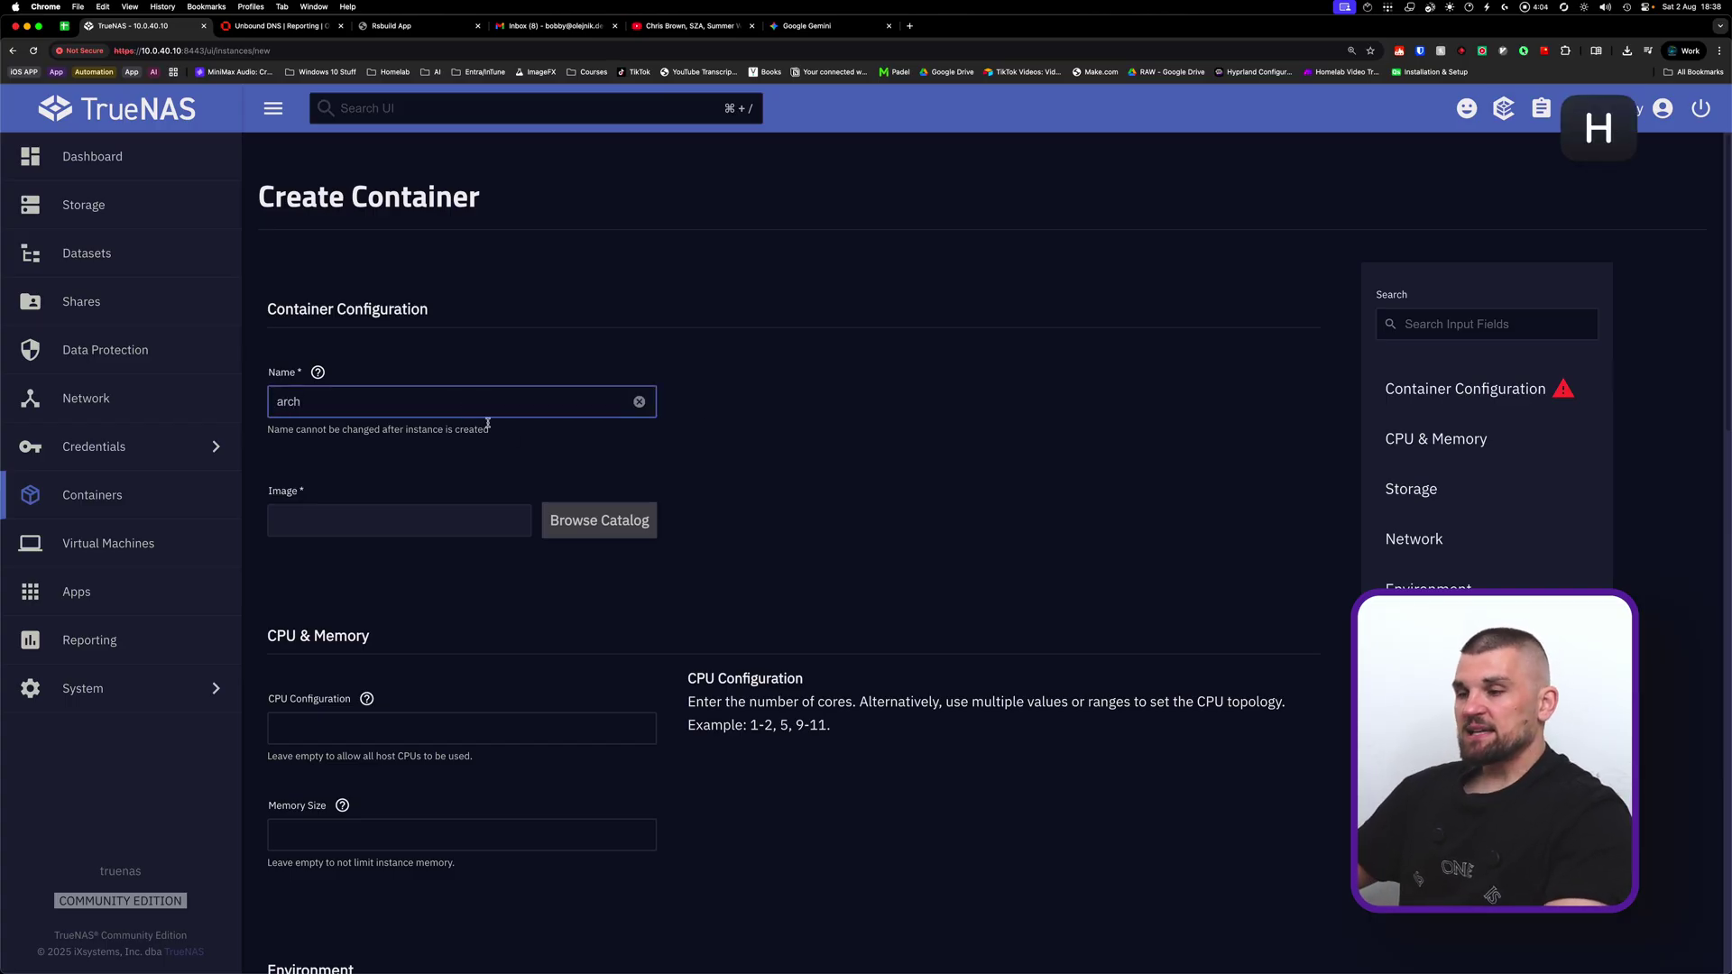
{"action": "left_click", "coordinate": [617, 530]}
{"action": "left_click", "coordinate": [228, 387]}
{"action": "type", "text": "arc"}
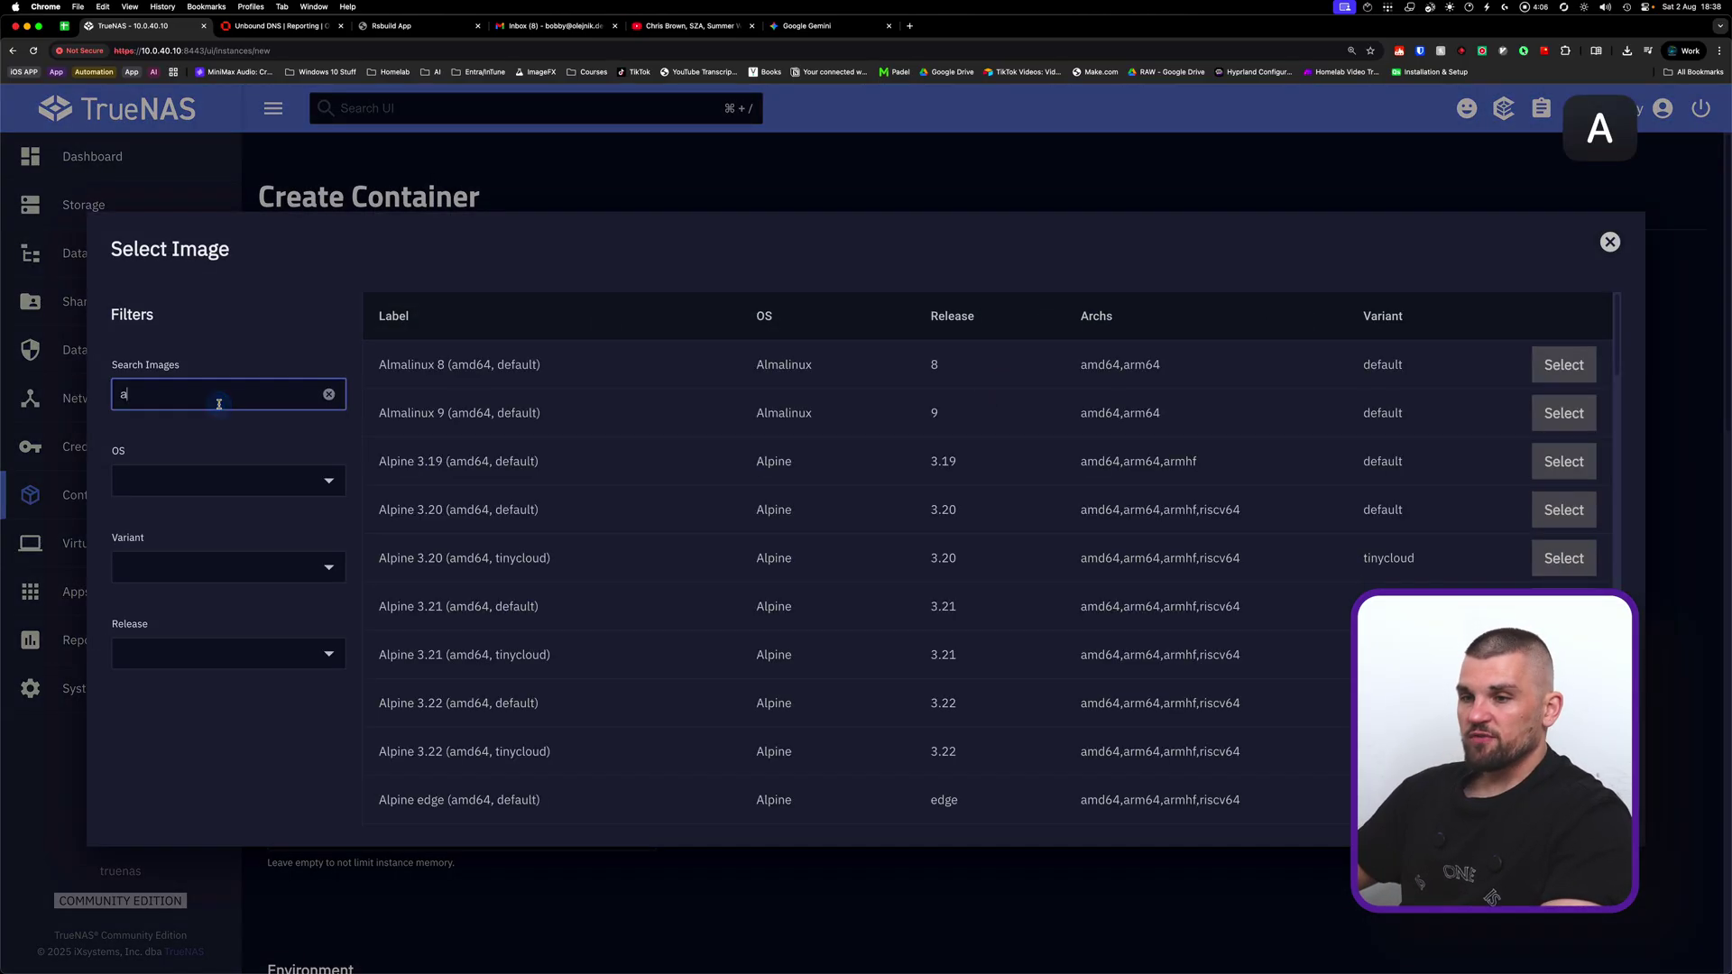
{"action": "left_click", "coordinate": [1573, 365]}
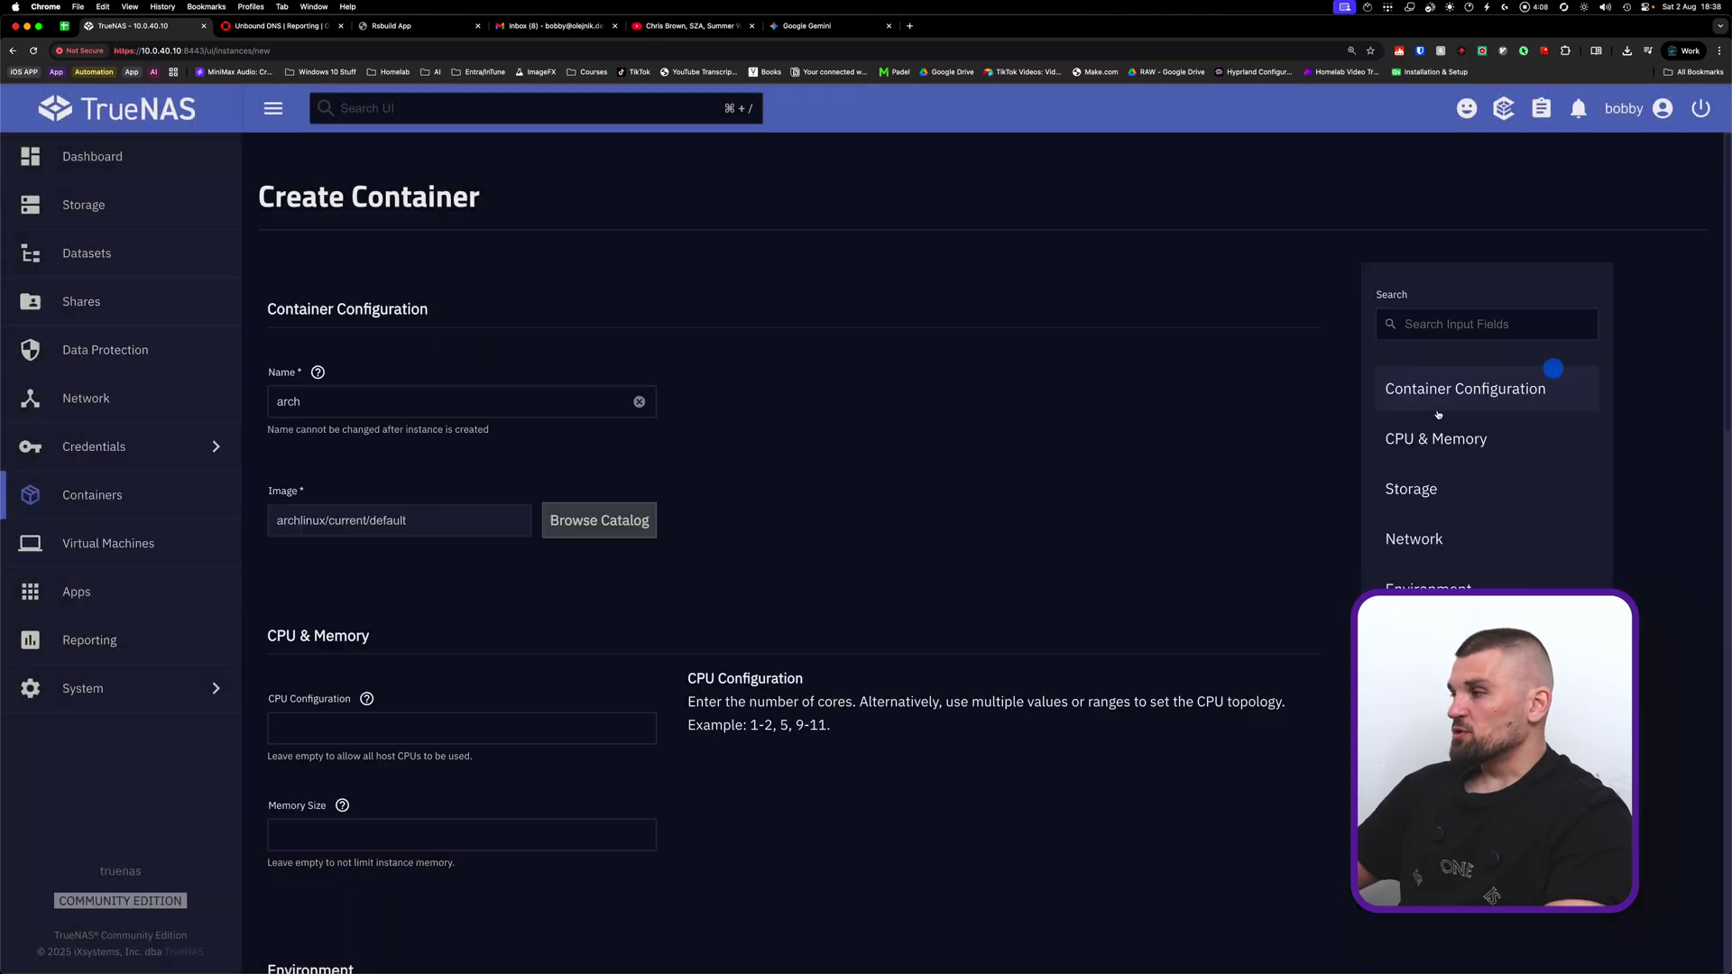
{"action": "scroll", "coordinate": [406, 641], "scroll_direction": "down", "scroll_amount": 9}
{"action": "scroll", "coordinate": [409, 778], "scroll_direction": "up", "scroll_amount": 6}
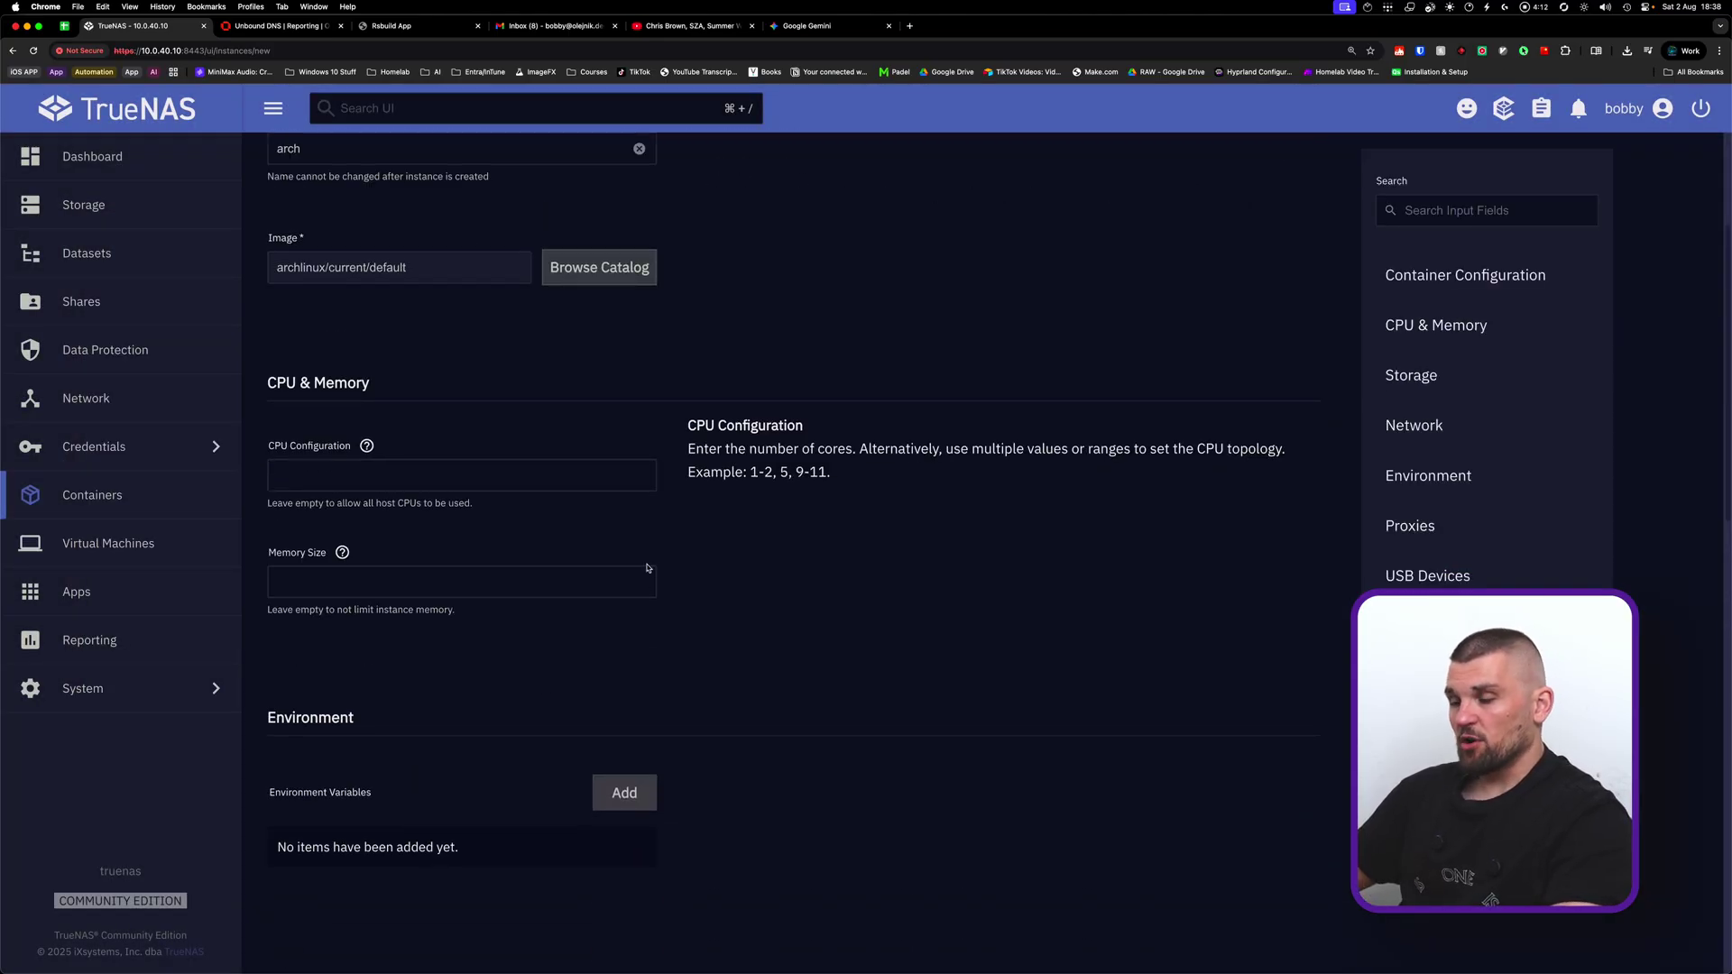
{"action": "left_click", "coordinate": [99, 544]}
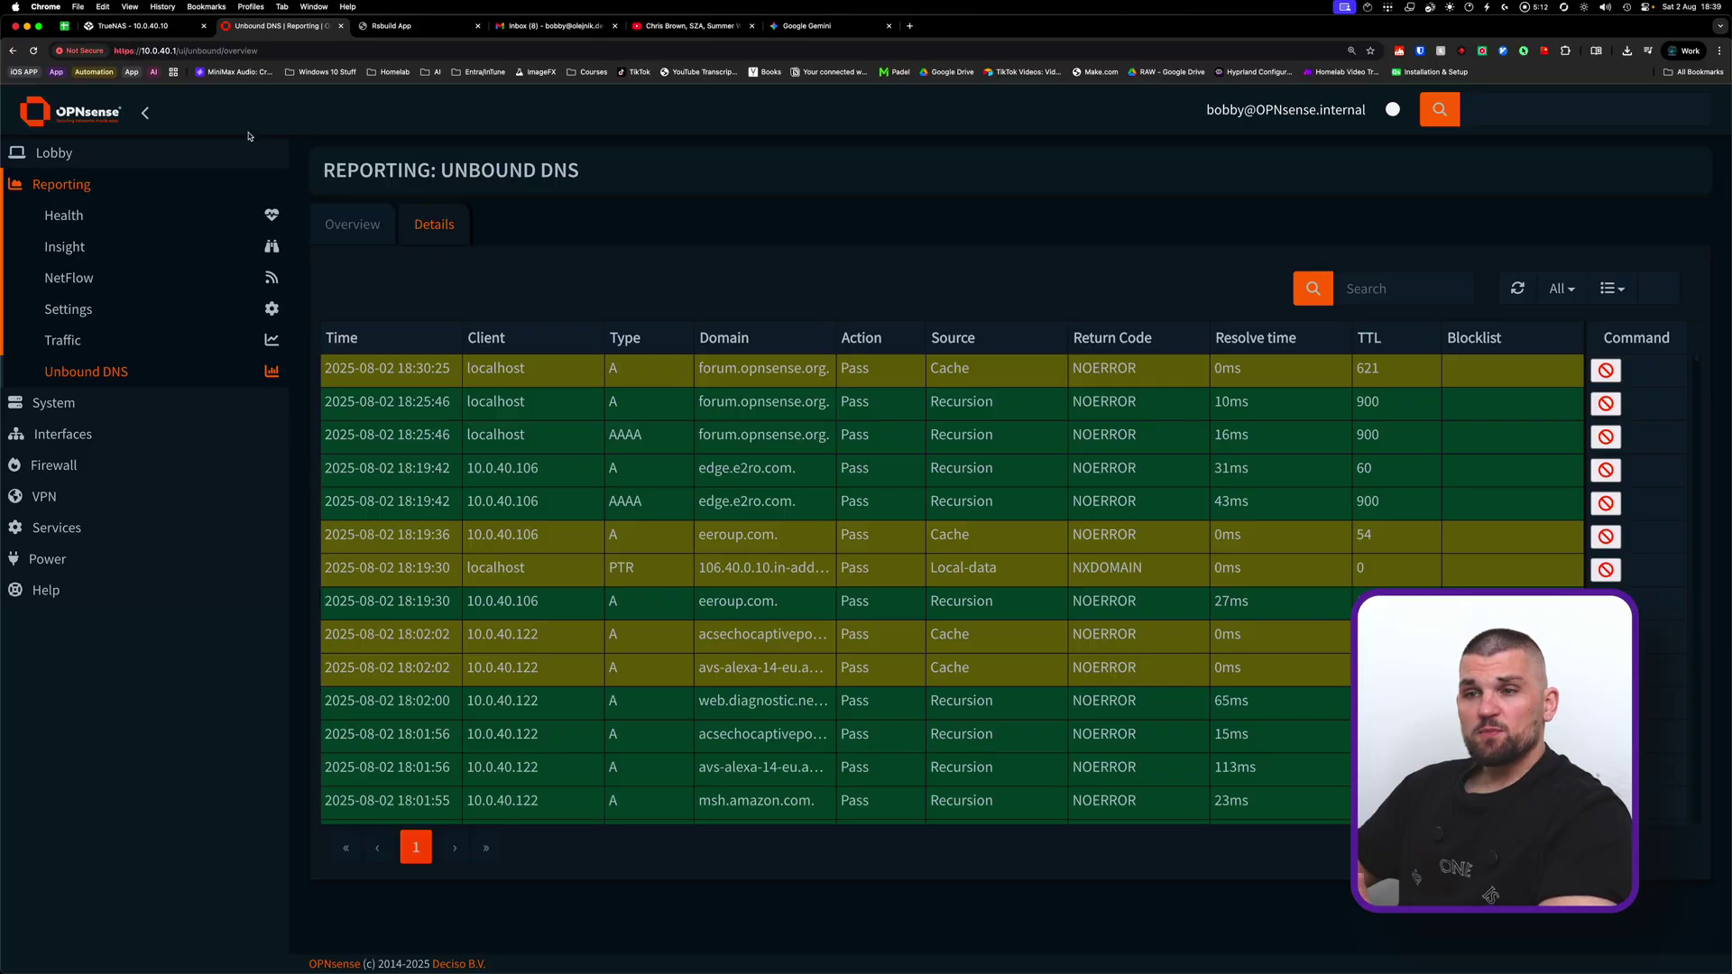
Switch to OPNsense and examine the Unbound DNS overview report, including client activity and top passed and blocked domains
{"action": "left_click", "coordinate": [54, 153]}
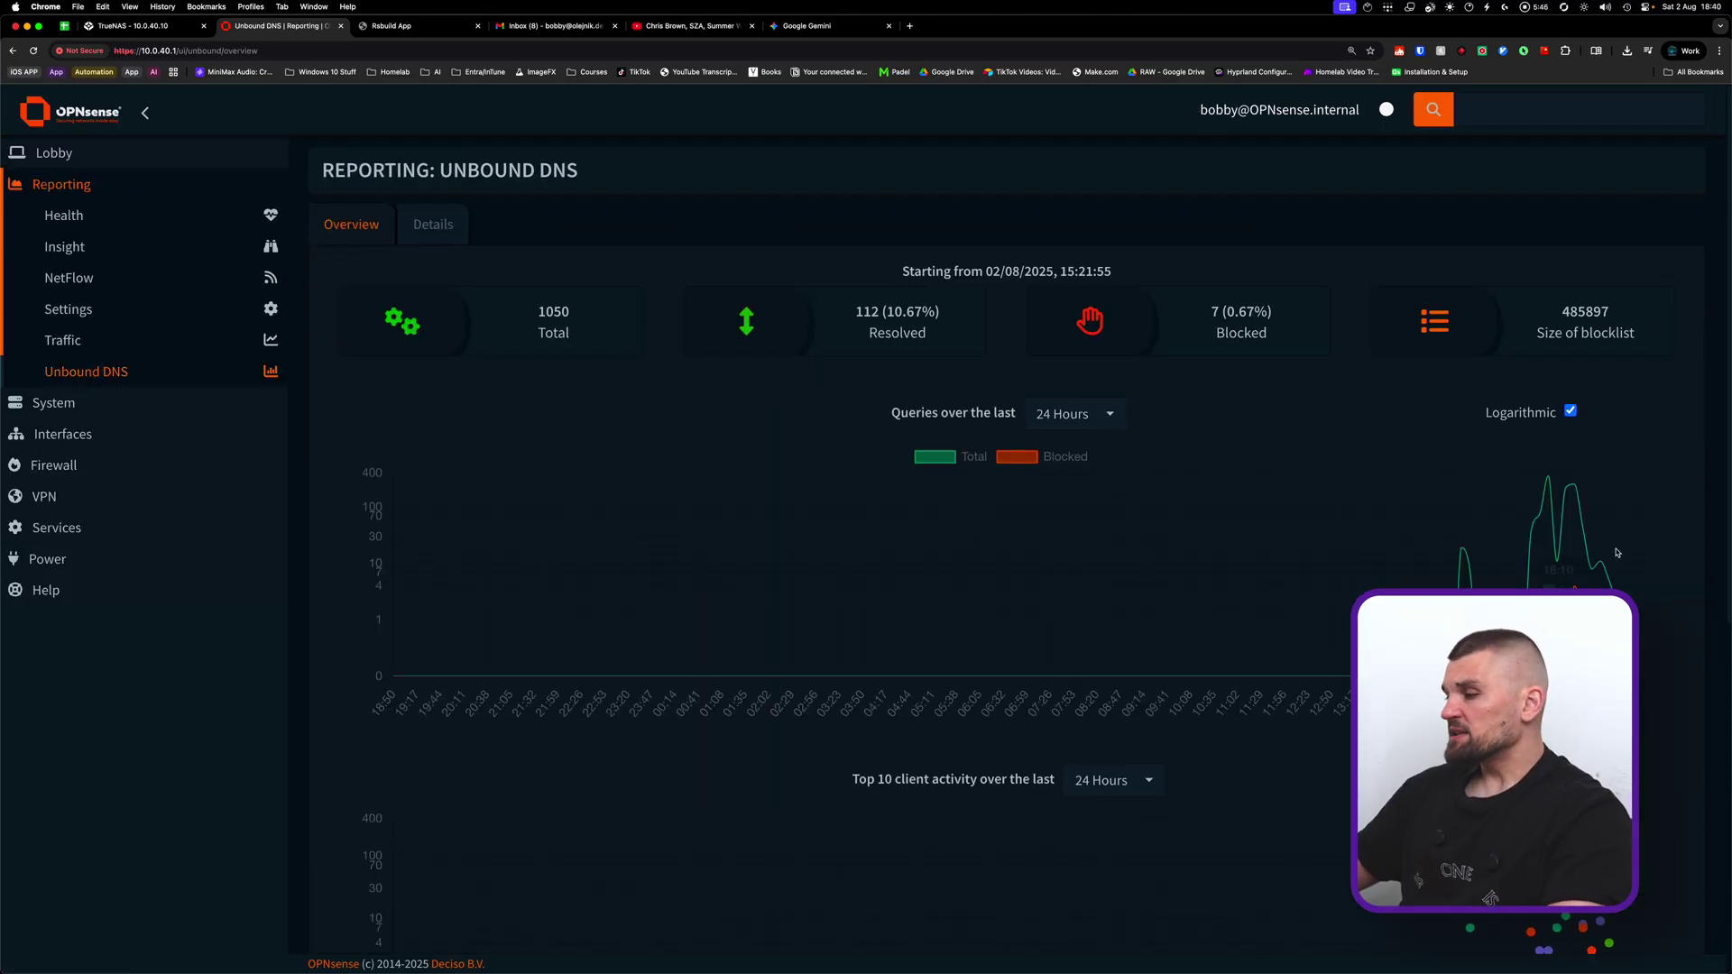
{"action": "scroll", "coordinate": [1335, 730], "scroll_direction": "down", "scroll_amount": 5}
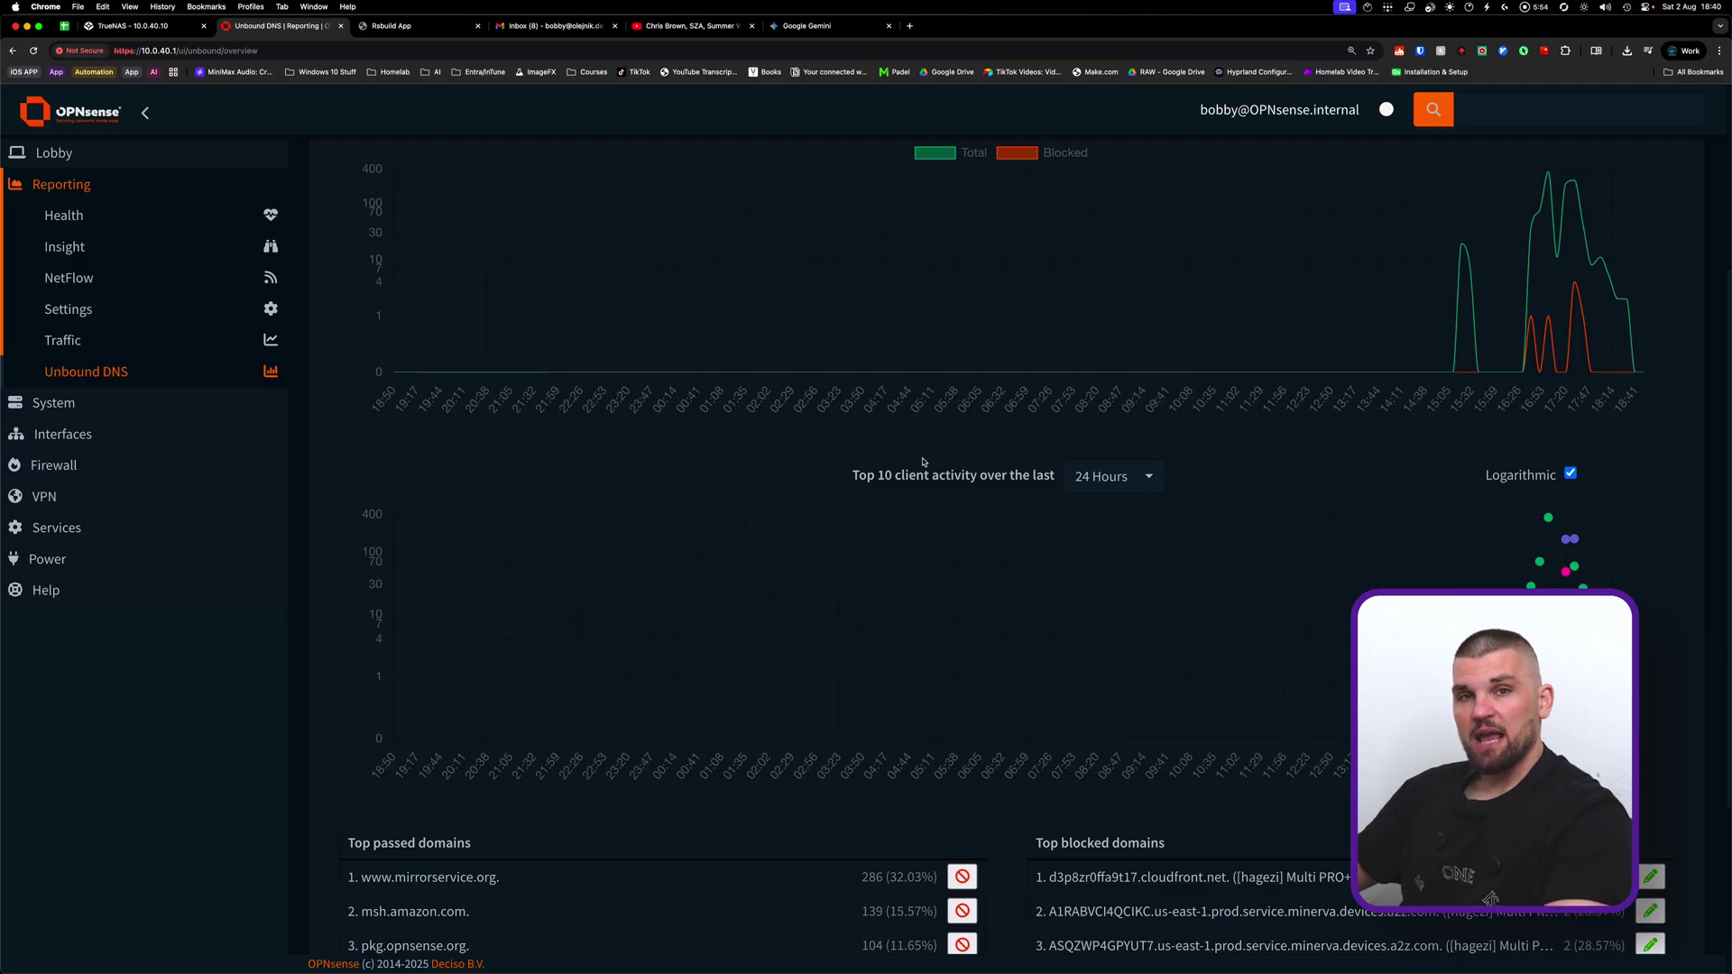
{"action": "scroll", "coordinate": [1295, 433], "scroll_direction": "down", "scroll_amount": 5}
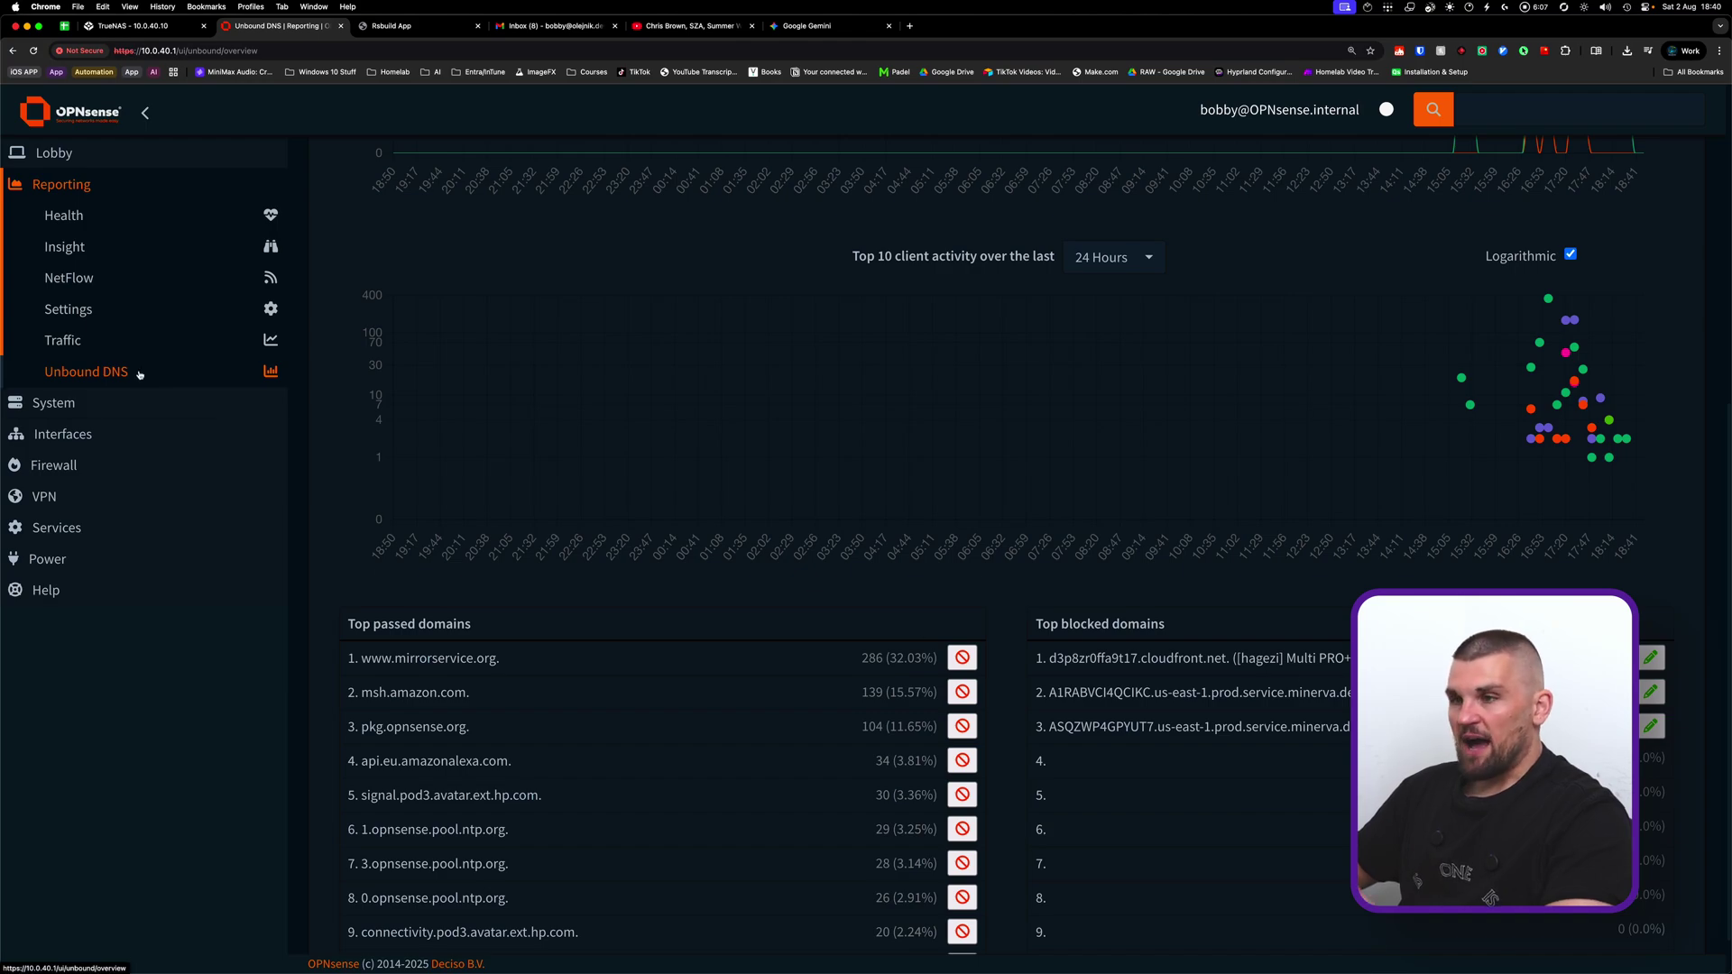
Examine the detailed query log in the Unbound DNS report
{"action": "scroll", "coordinate": [611, 360], "scroll_direction": "up", "scroll_amount": 6}
{"action": "left_click", "coordinate": [453, 238]}
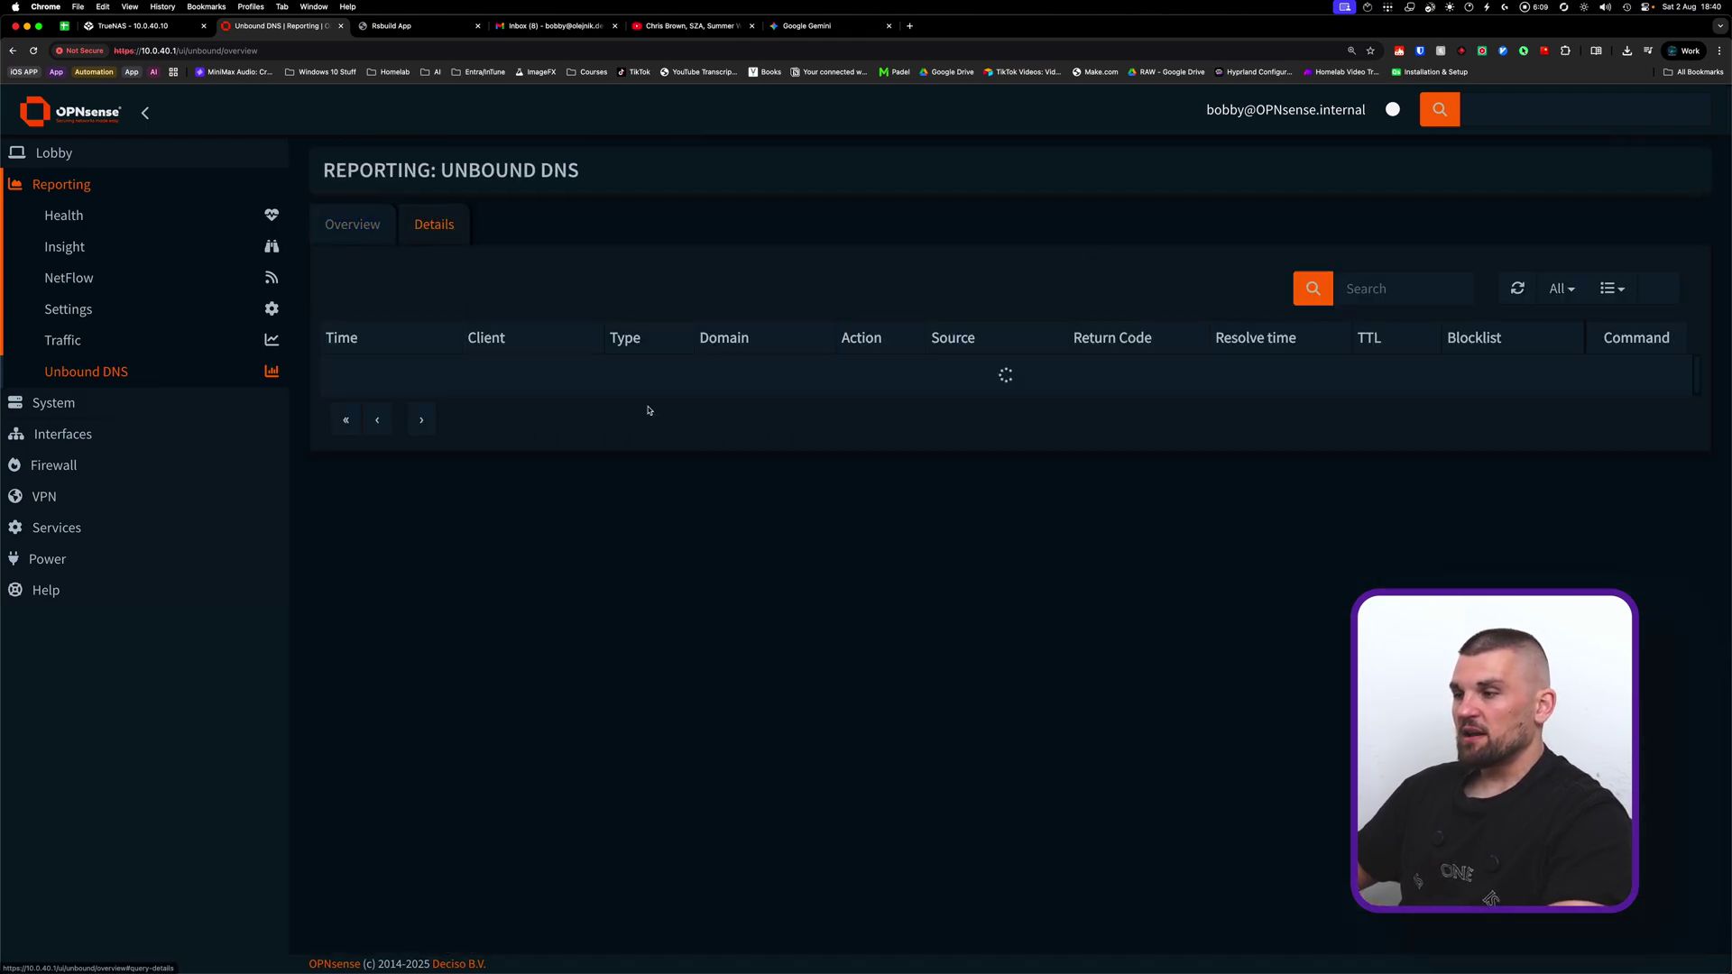
{"action": "scroll", "coordinate": [634, 460], "scroll_direction": "down", "scroll_amount": 5}
{"action": "scroll", "coordinate": [635, 461], "scroll_direction": "down", "scroll_amount": 10}
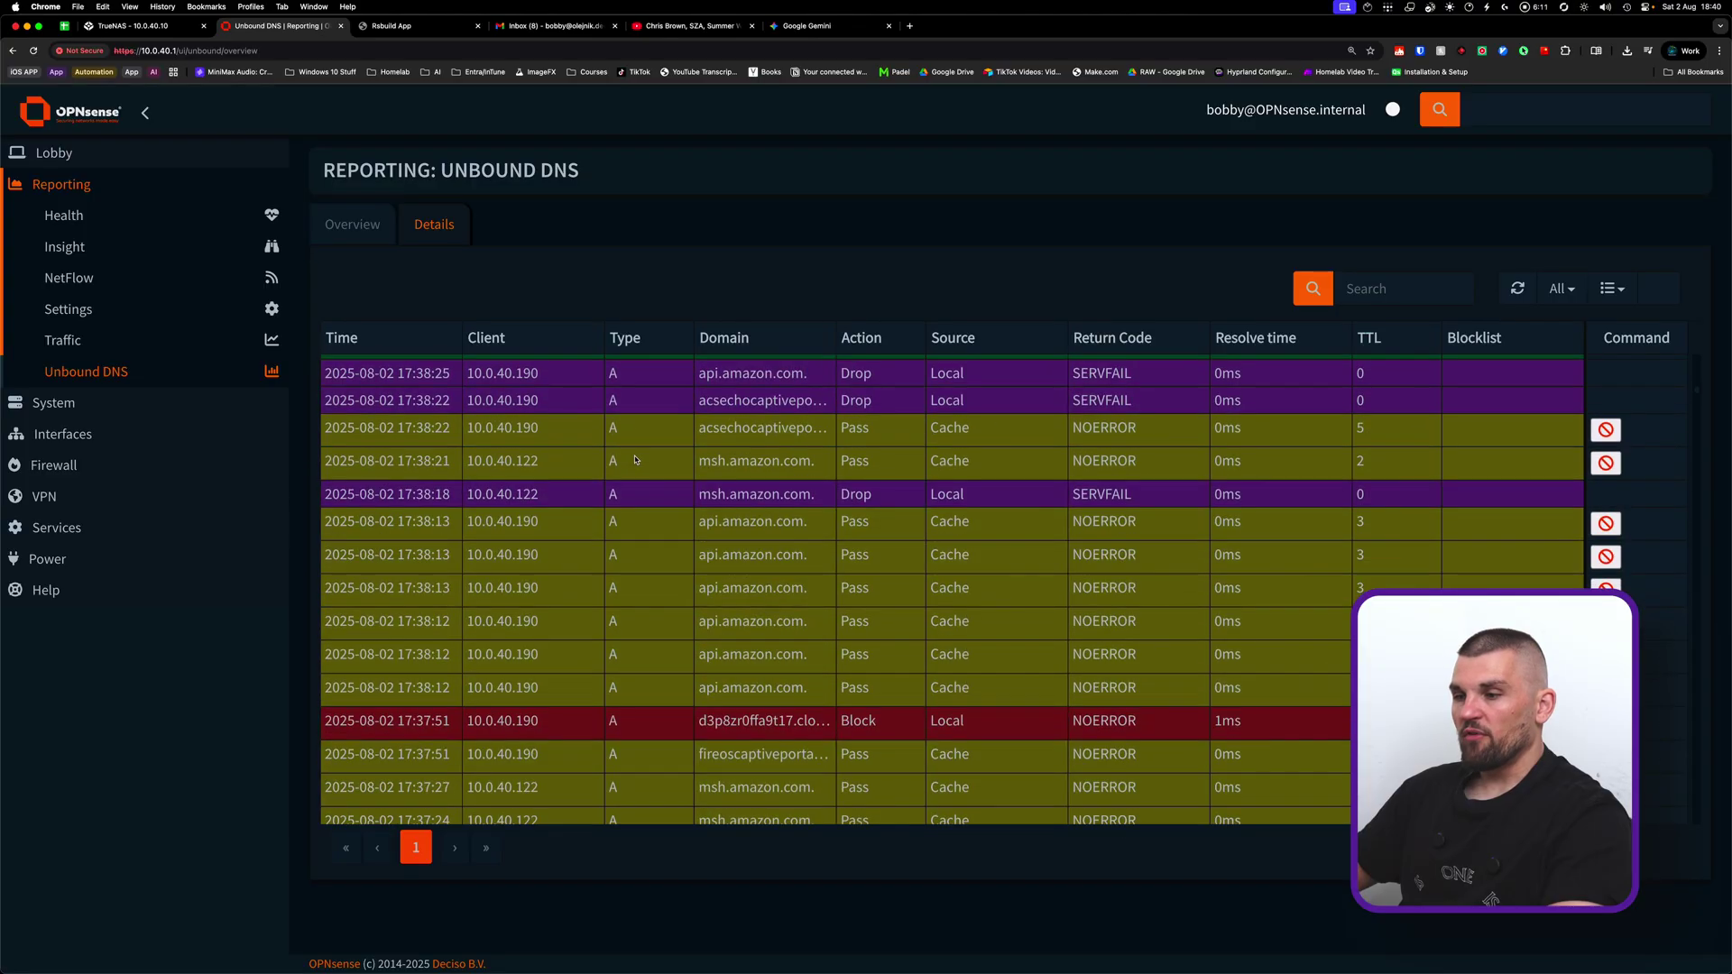
View the top talkers and the live graph in the OPNsense traffic report
{"action": "left_click", "coordinate": [112, 343]}
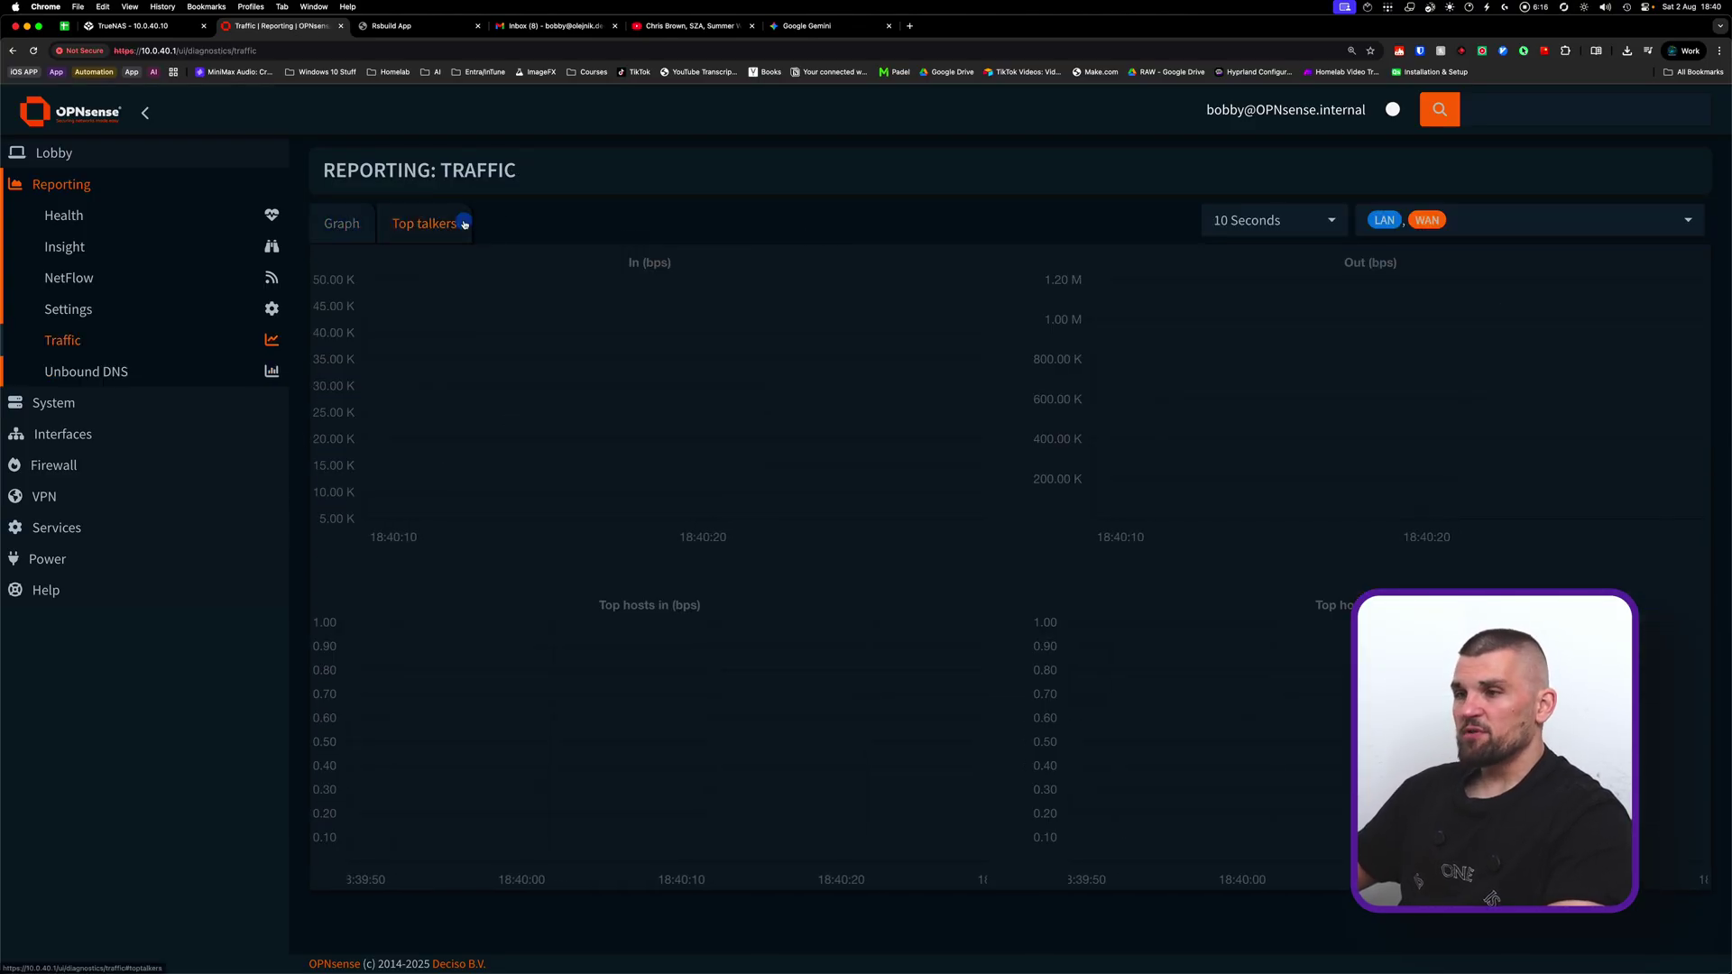
{"action": "left_click", "coordinate": [411, 223]}
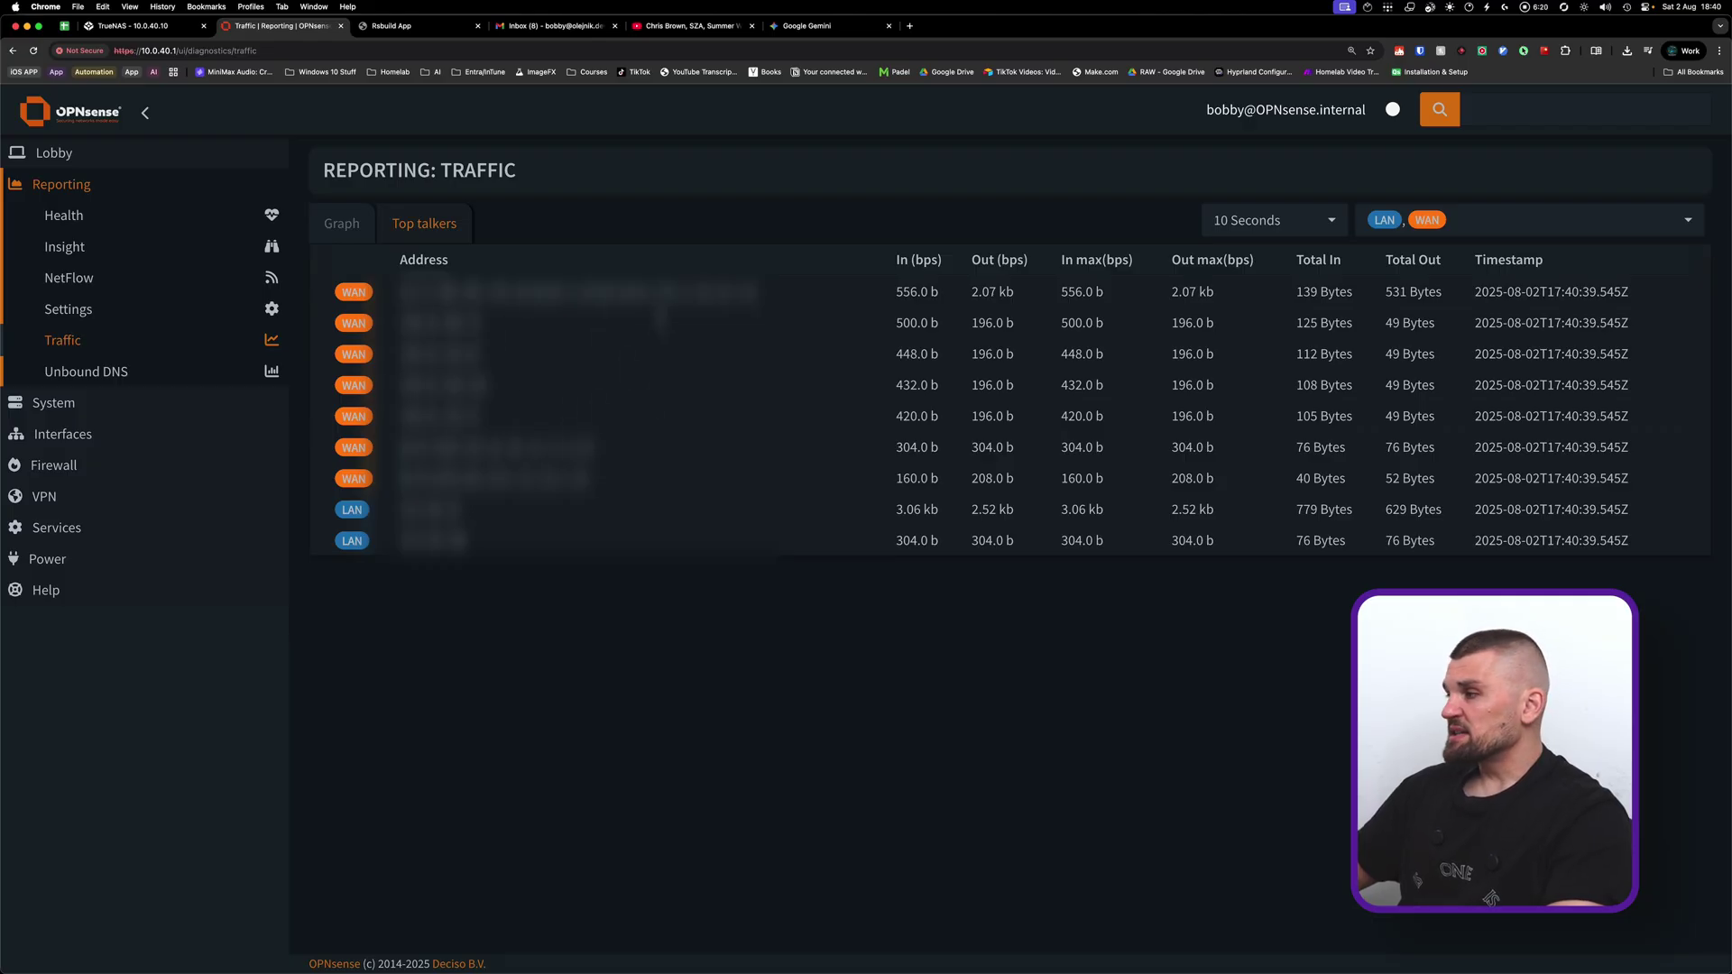
{"action": "left_click", "coordinate": [341, 223]}
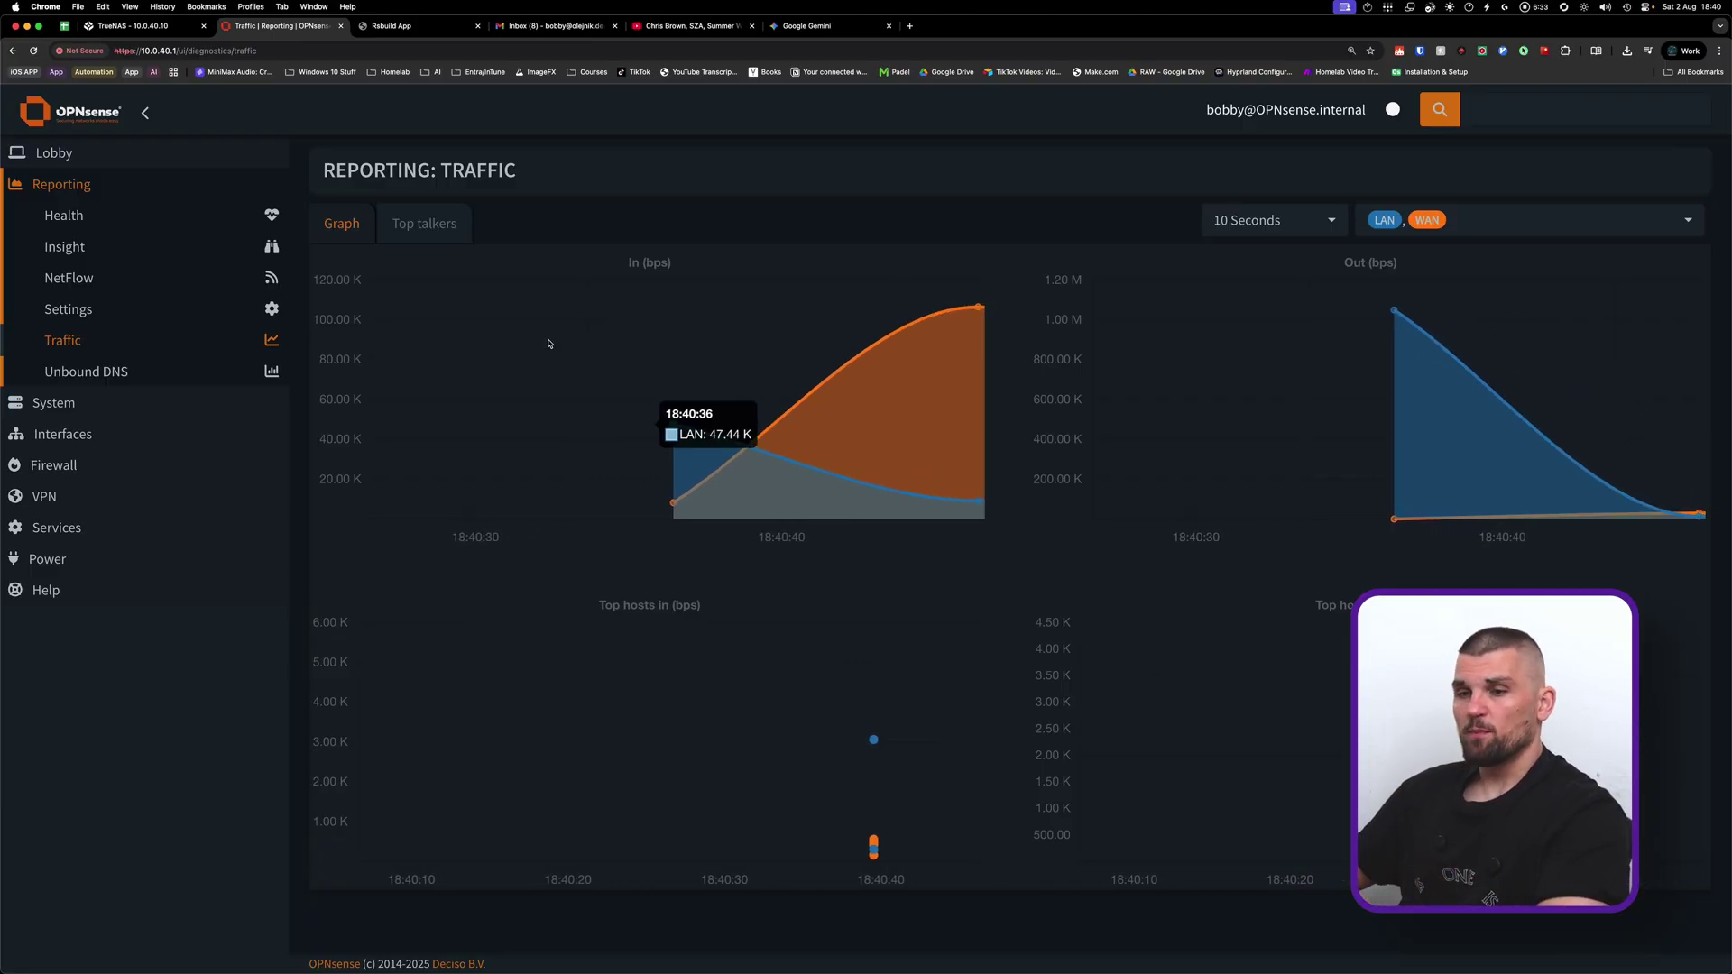
Open the Dnsmasq DNS & DHCP service settings and review the general DNS and DHCP options
{"action": "left_click", "coordinate": [62, 434]}
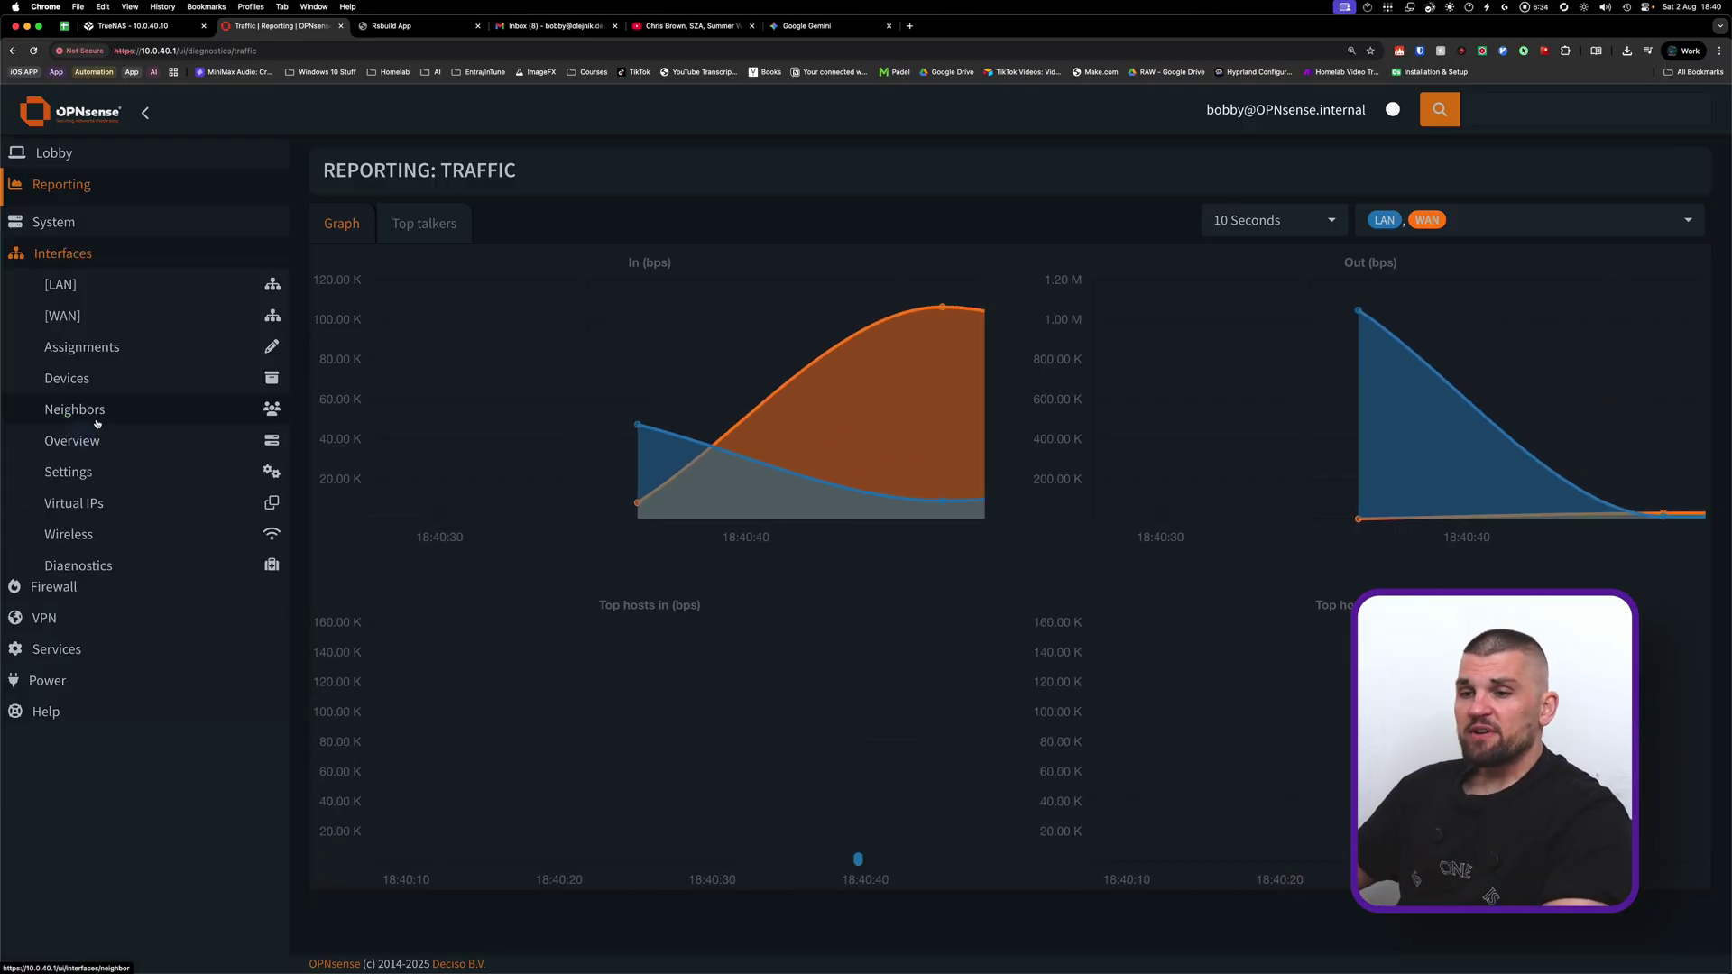
{"action": "left_click", "coordinate": [76, 654]}
{"action": "left_click", "coordinate": [152, 498]}
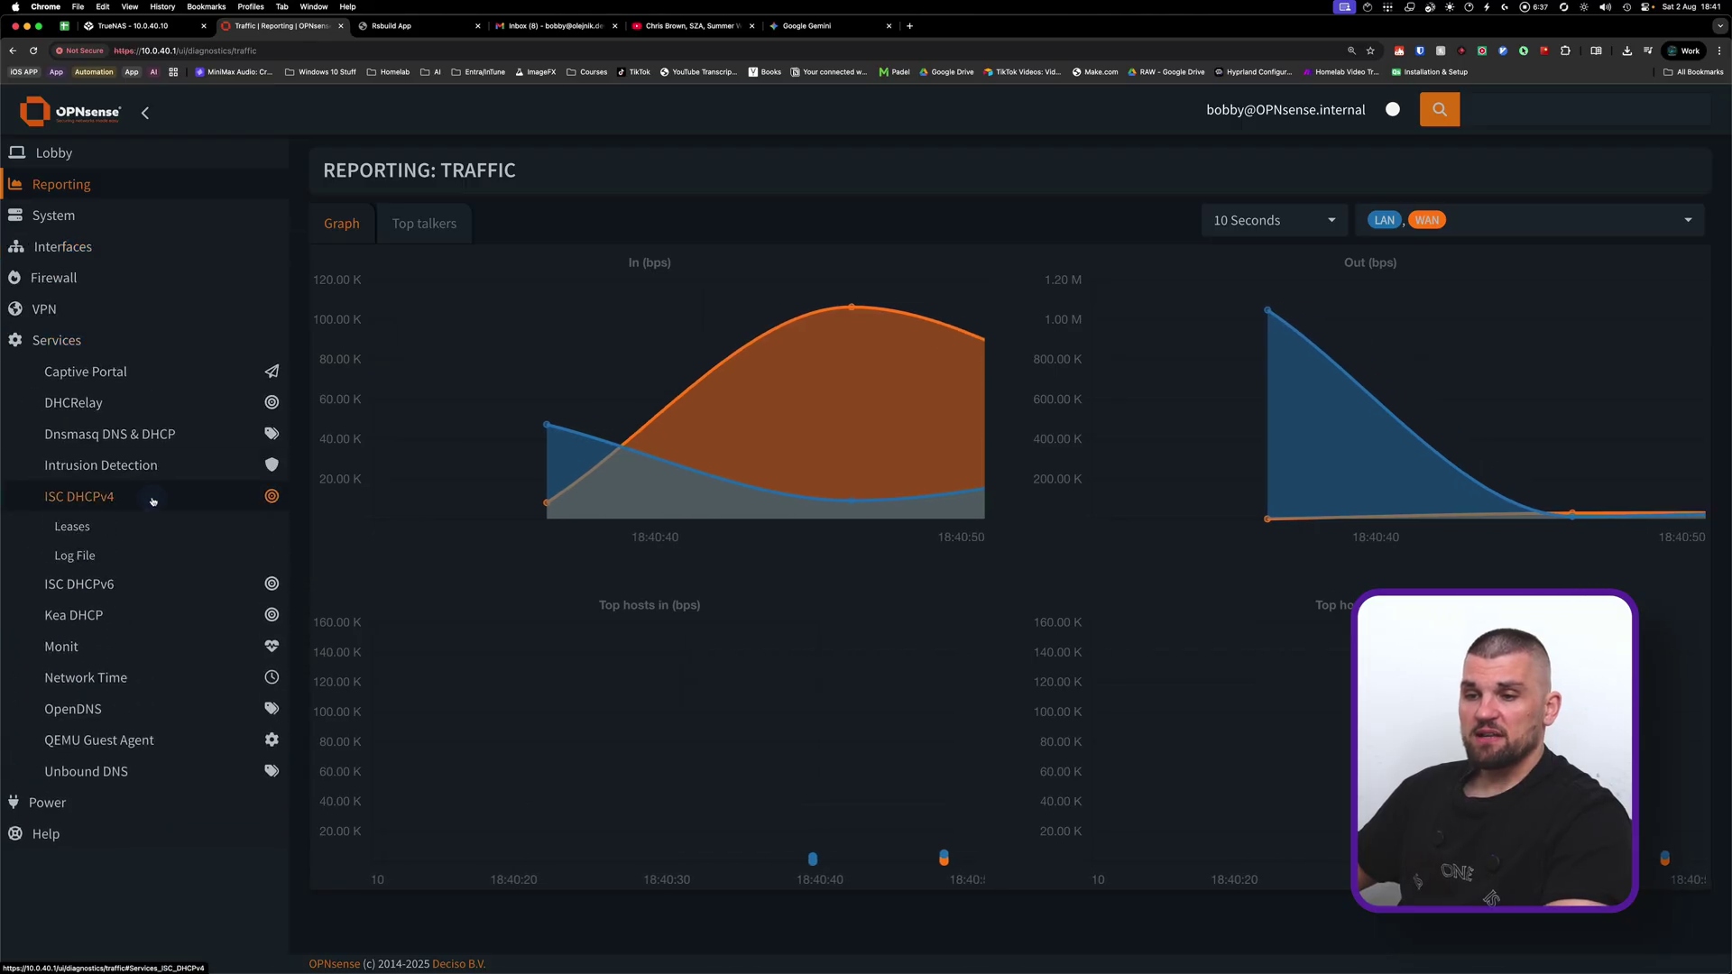
{"action": "left_click", "coordinate": [148, 435]}
{"action": "left_click", "coordinate": [188, 485]}
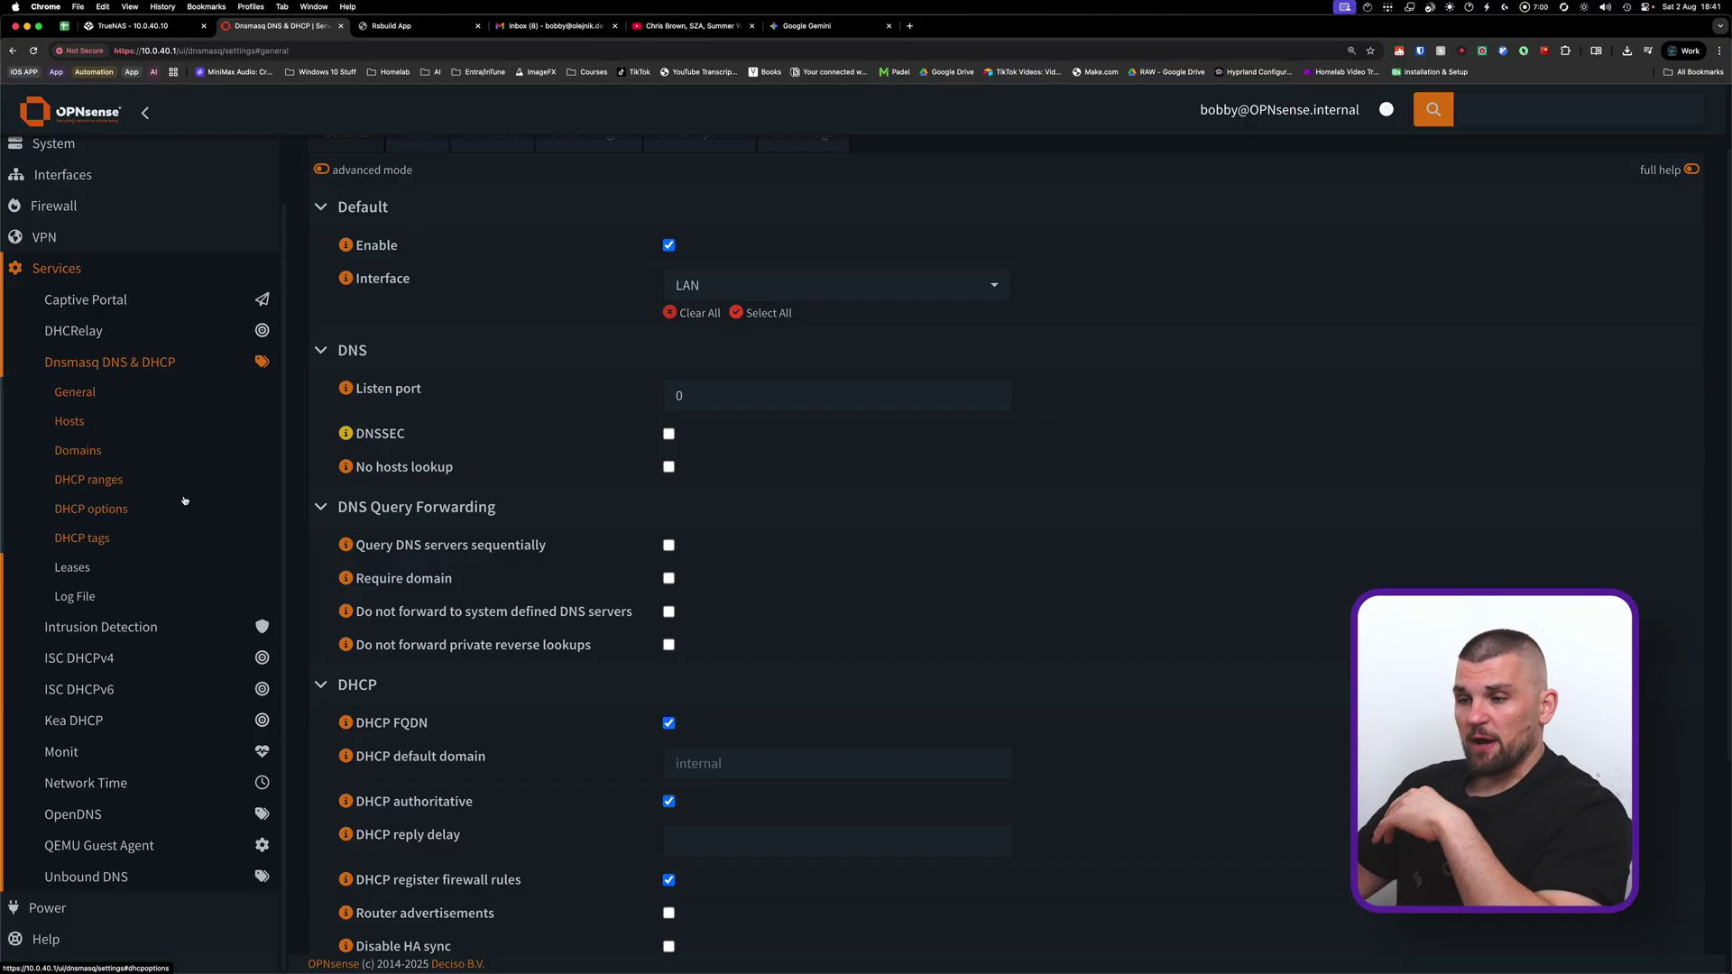
{"action": "scroll", "coordinate": [558, 582], "scroll_direction": "down", "scroll_amount": 5}
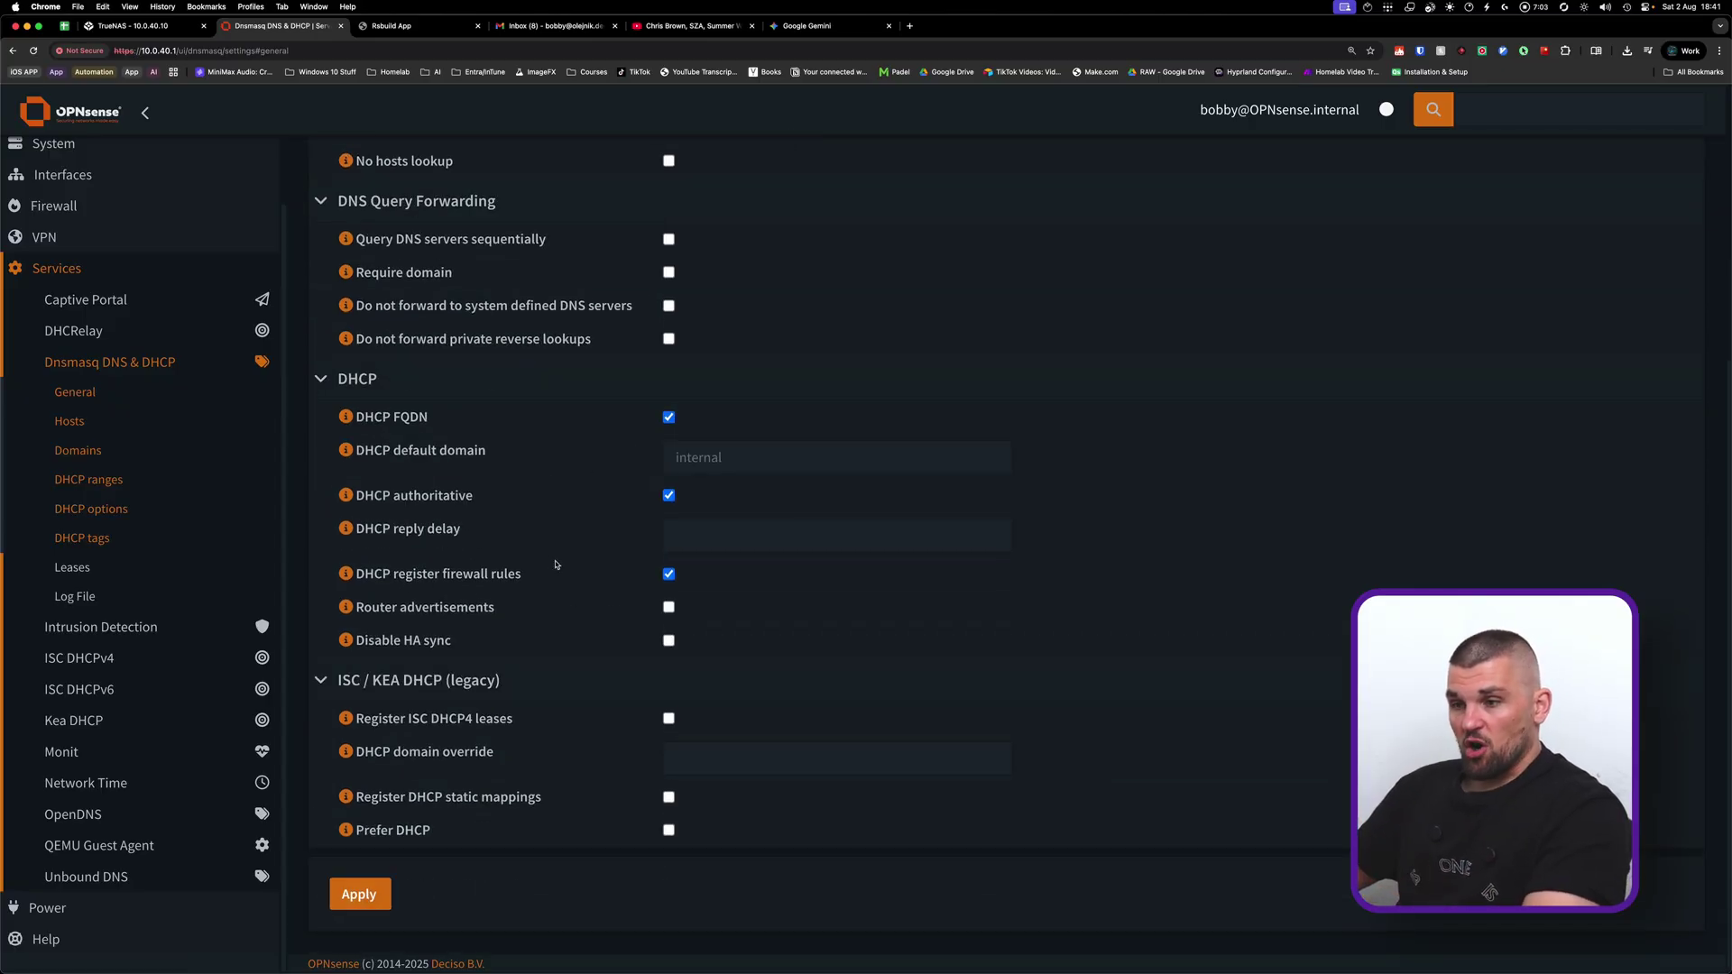